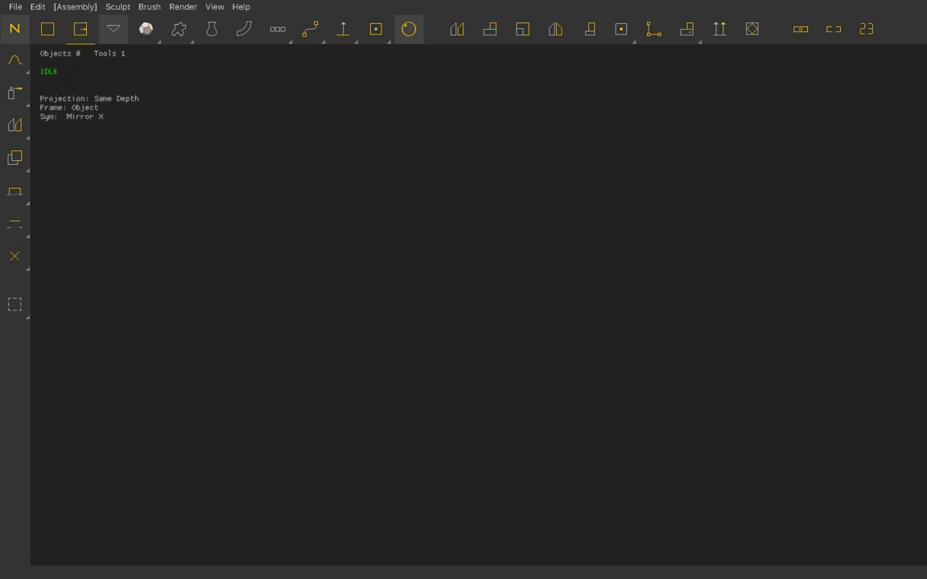
- Place a sphere primitive in the middle of the empty scene
{"action": "left_click", "coordinate": [146, 29]}
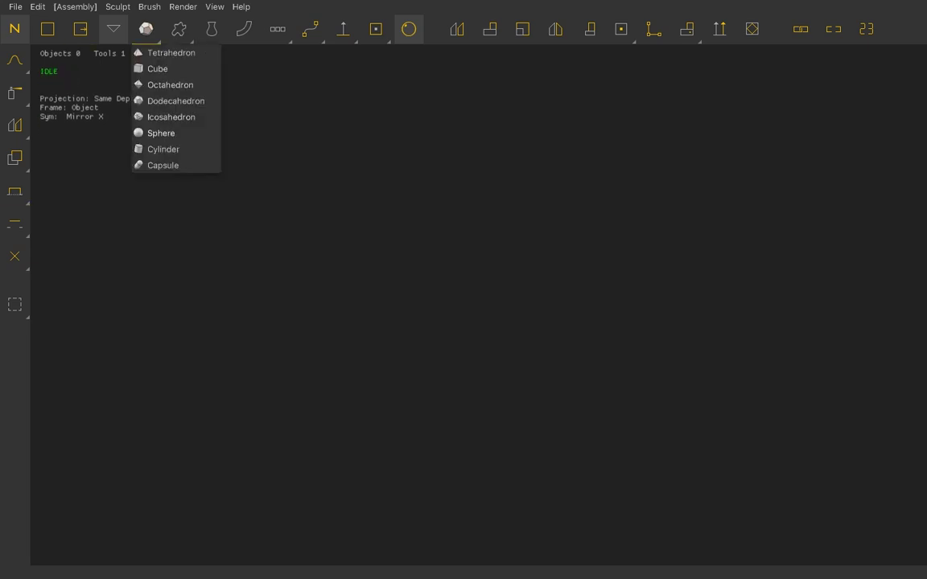
{"action": "left_click", "coordinate": [161, 133]}
{"action": "left_click_drag", "start_coordinate": [548, 221], "coordinate": [396, 265]}
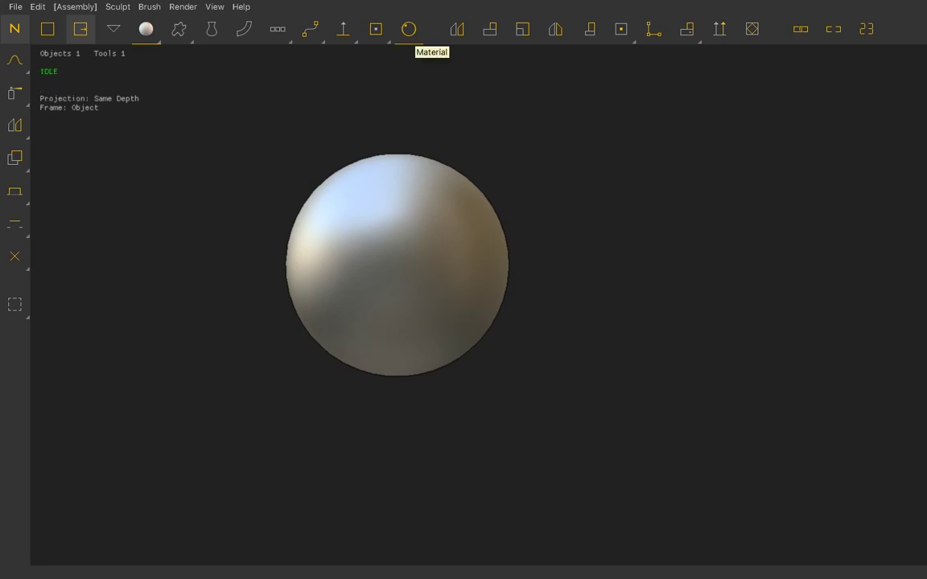
{"action": "left_click", "coordinate": [408, 29]}
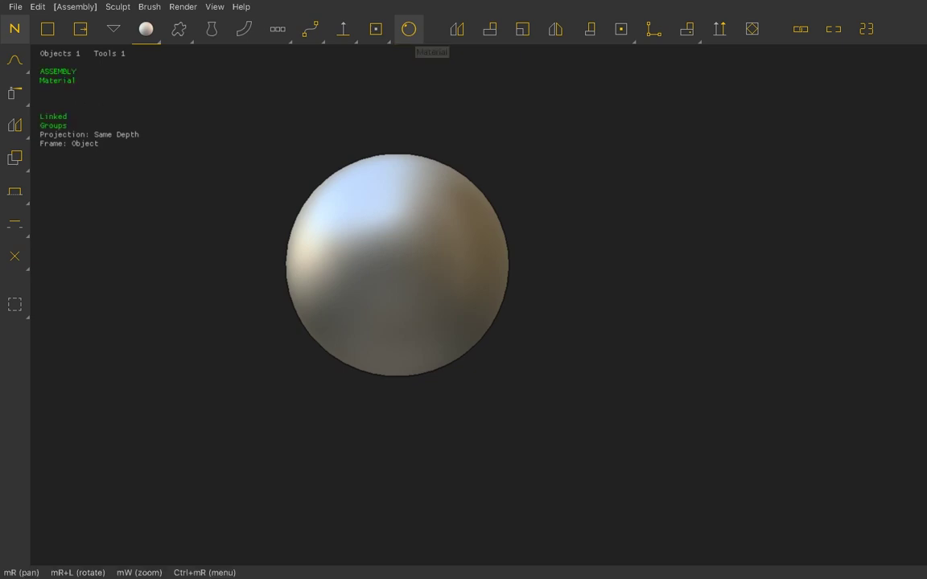
{"action": "left_click", "coordinate": [397, 257]}
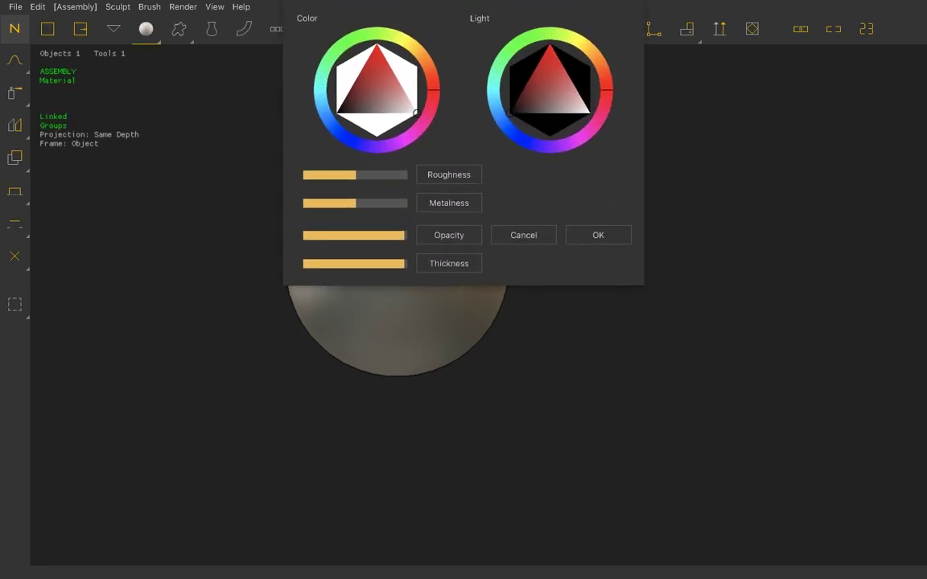
{"action": "left_click", "coordinate": [379, 73]}
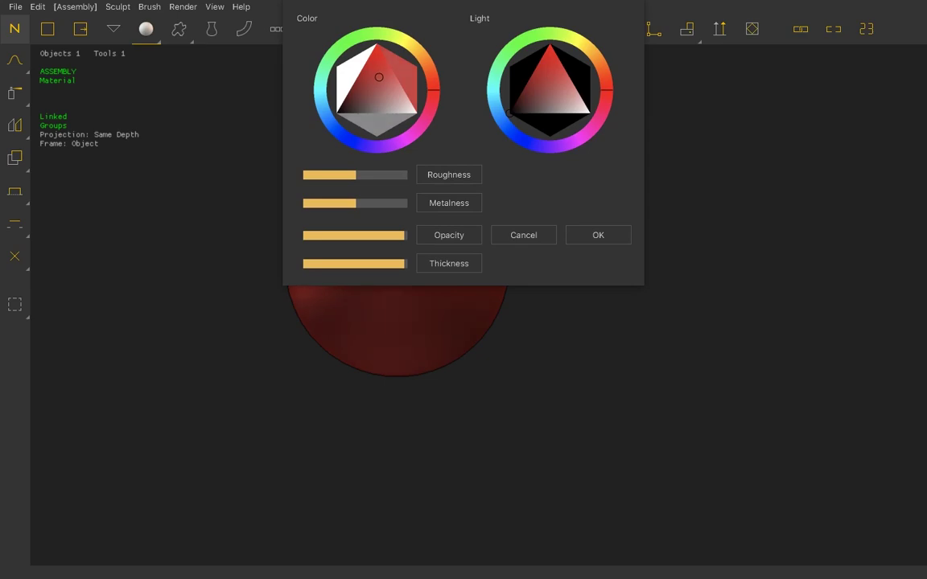
{"action": "mouse_move", "coordinate": [433, 90]}
{"action": "left_mouse_down"}
{"action": "mouse_move", "coordinate": [405, 41]}
{"action": "mouse_move", "coordinate": [321, 75]}
{"action": "mouse_move", "coordinate": [362, 145]}
{"action": "mouse_move", "coordinate": [413, 131]}
{"action": "left_mouse_up"}
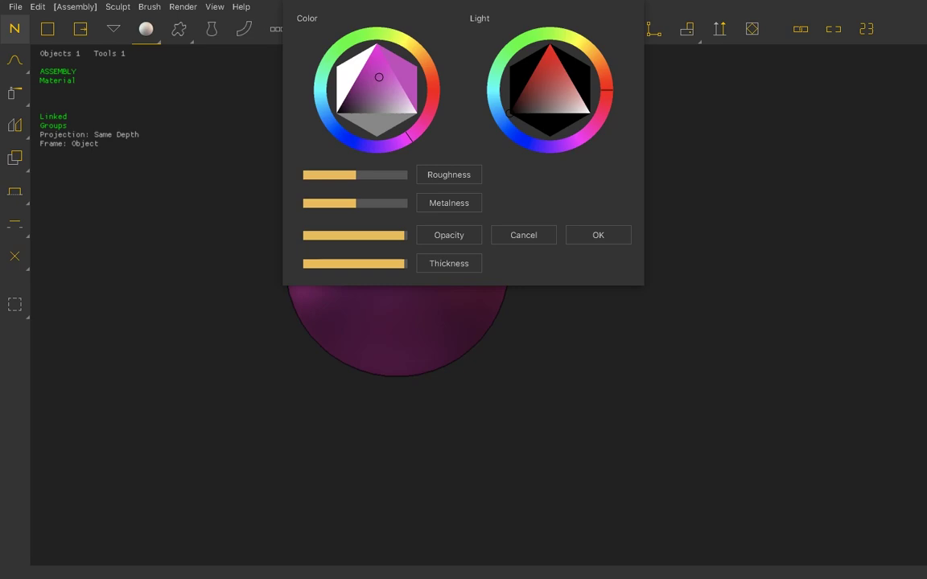
{"action": "left_click_drag", "start_coordinate": [349, 175], "coordinate": [382, 203]}
{"action": "mouse_move", "coordinate": [403, 235]}
{"action": "left_mouse_down"}
{"action": "mouse_move", "coordinate": [360, 235]}
{"action": "mouse_move", "coordinate": [404, 235]}
{"action": "left_mouse_up"}
{"action": "left_click_drag", "start_coordinate": [382, 202], "coordinate": [358, 174]}
{"action": "mouse_move", "coordinate": [508, 113]}
{"action": "left_mouse_down"}
{"action": "mouse_move", "coordinate": [531, 102]}
{"action": "mouse_move", "coordinate": [507, 111]}
{"action": "mouse_move", "coordinate": [589, 112]}
{"action": "left_mouse_up"}
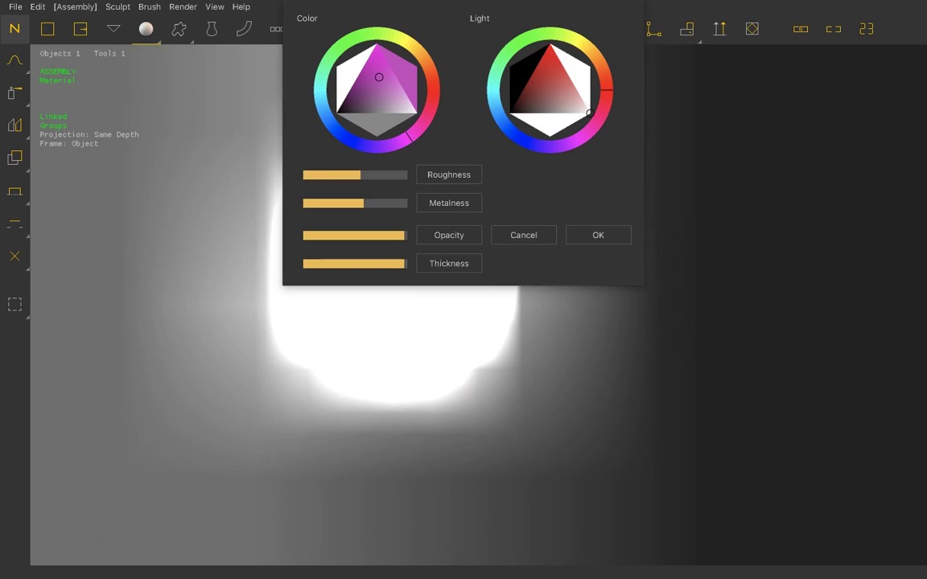
{"action": "key", "text": "Escape"}
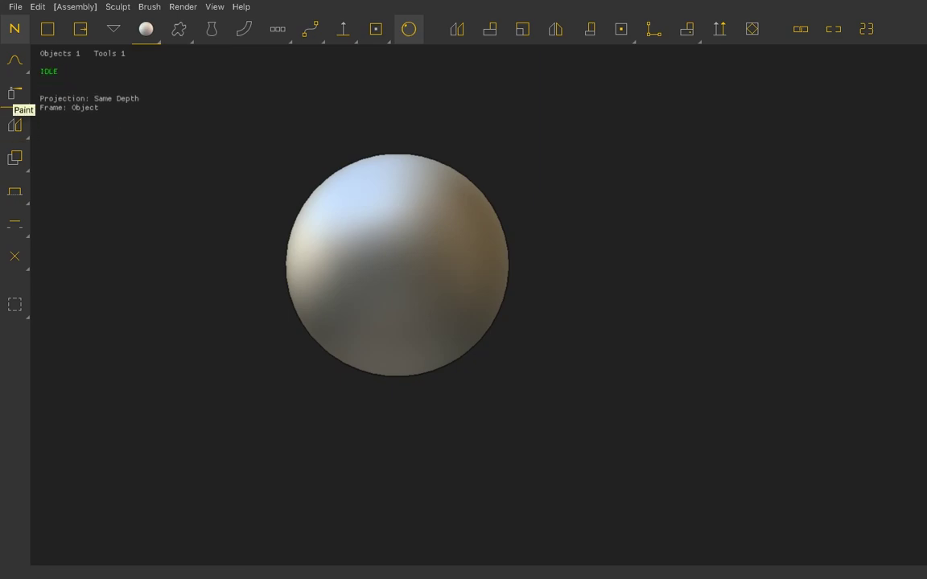
- Set the sculpt painting material to a dark pink color, with Light enabled and set to a very dark magenta
{"action": "left_click", "coordinate": [14, 93]}
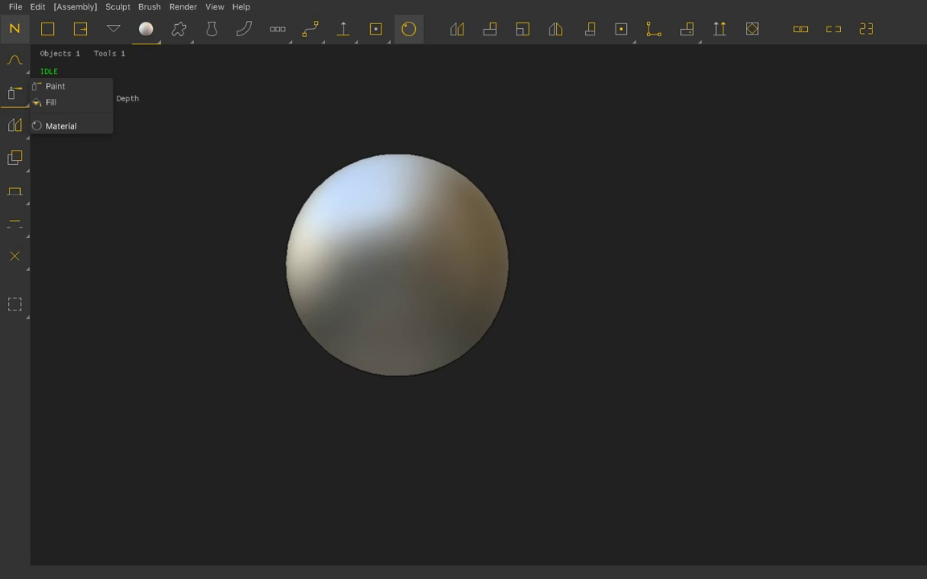
{"action": "left_click", "coordinate": [61, 125]}
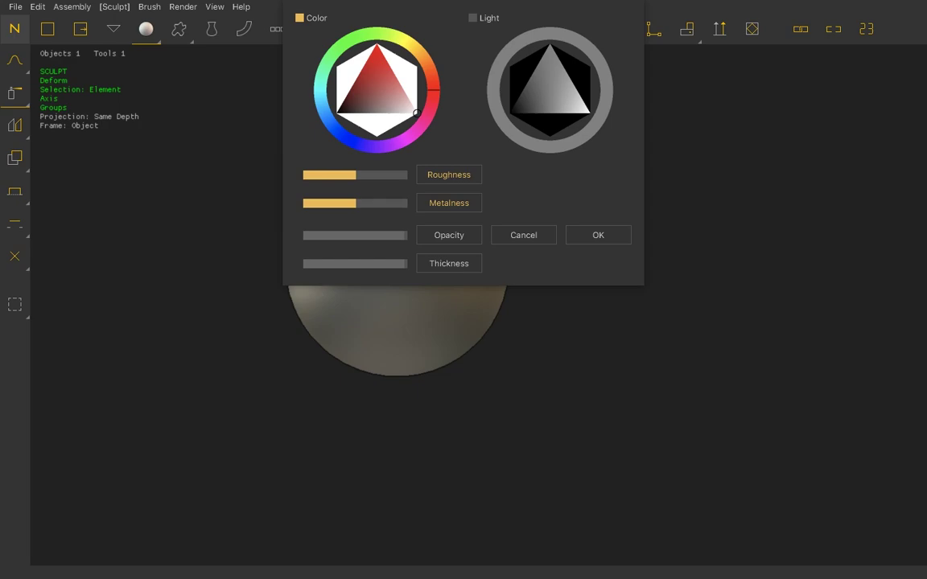
{"action": "mouse_move", "coordinate": [434, 90]}
{"action": "left_mouse_down"}
{"action": "mouse_move", "coordinate": [422, 123]}
{"action": "mouse_move", "coordinate": [424, 115]}
{"action": "left_mouse_up"}
{"action": "left_click", "coordinate": [362, 84]}
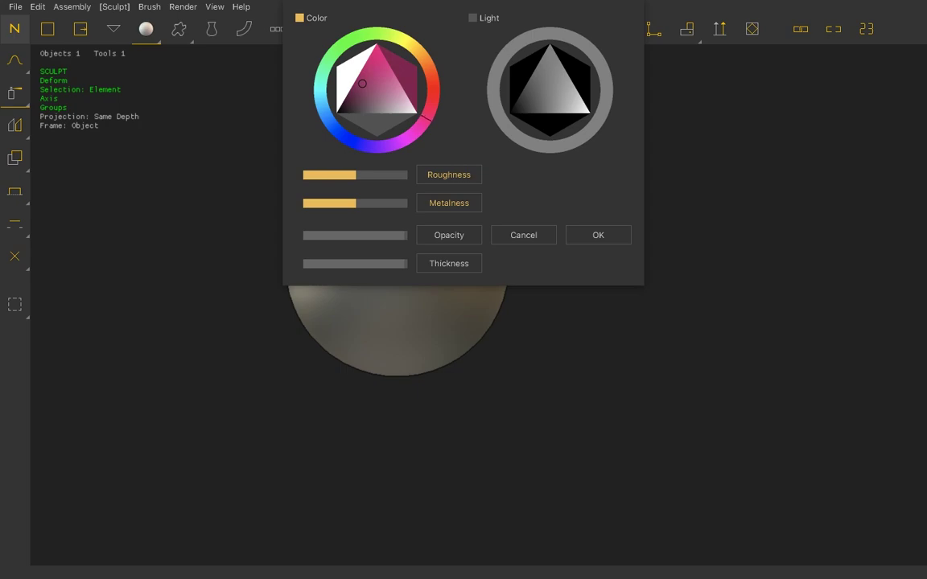
{"action": "left_click_drag", "start_coordinate": [362, 84], "coordinate": [360, 75]}
{"action": "left_click", "coordinate": [472, 17]}
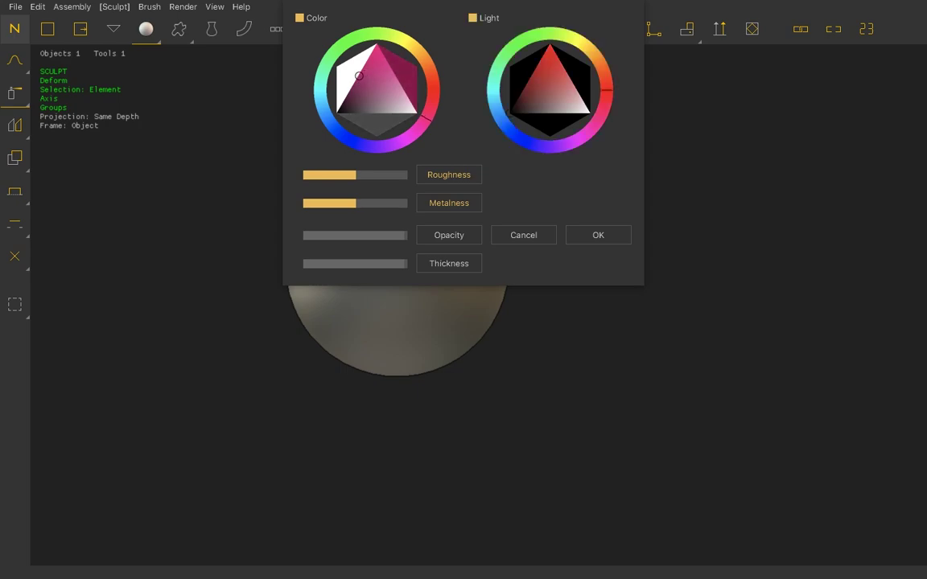
{"action": "left_click_drag", "start_coordinate": [609, 90], "coordinate": [594, 126]}
{"action": "left_click", "coordinate": [522, 97]}
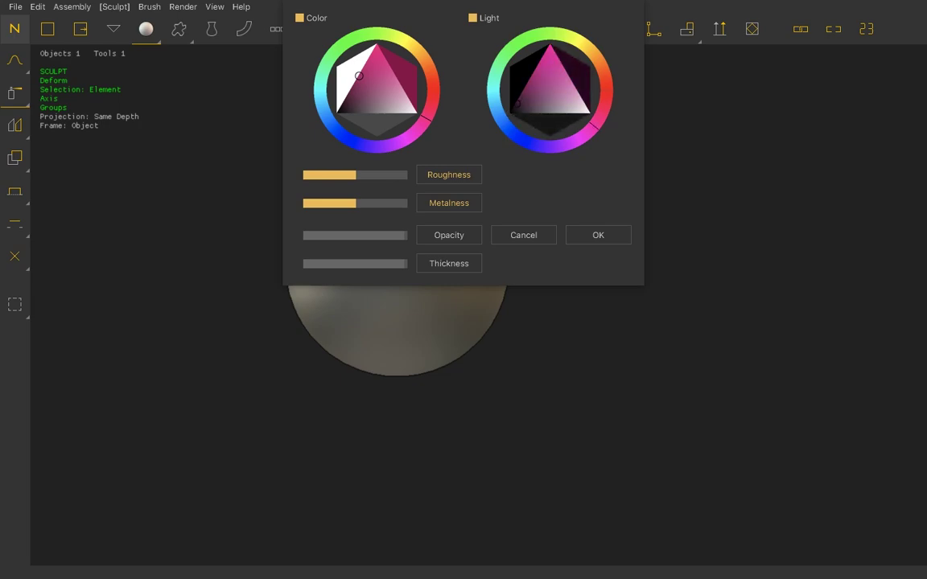
{"action": "left_click", "coordinate": [598, 235]}
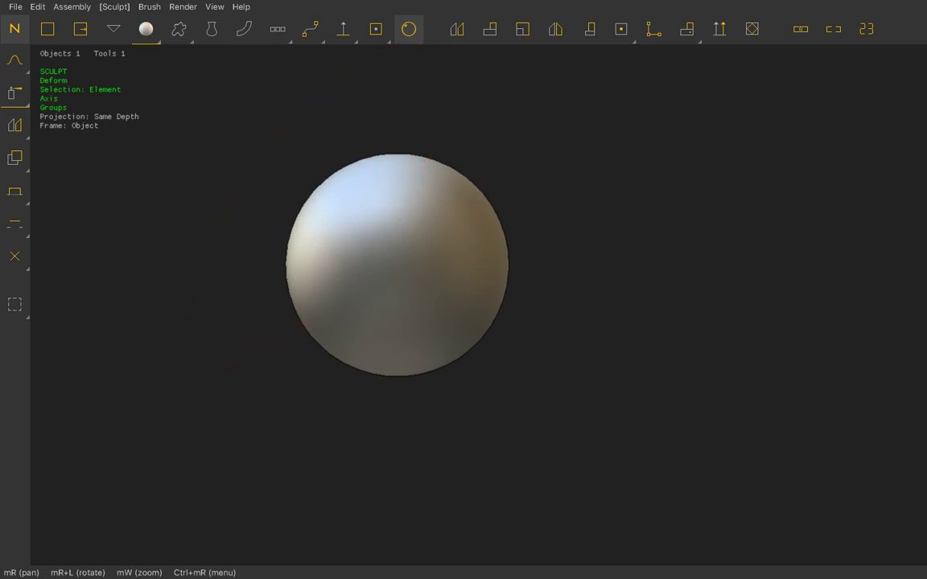
- Paint several glowing pink spots on different sides of the sphere with the Paint tool
{"action": "left_click", "coordinate": [14, 93]}
{"action": "left_click", "coordinate": [60, 126]}
{"action": "scroll", "coordinate": [434, 258], "scroll_direction": "down", "scroll_amount": 10, "text": "shift"}
{"action": "left_click", "coordinate": [441, 237]}
{"action": "mouse_move", "coordinate": [441, 237]}
{"action": "right_mouse_down"}
{"action": "mouse_move", "coordinate": [386, 241]}
{"action": "mouse_move", "coordinate": [314, 273]}
{"action": "mouse_move", "coordinate": [397, 309]}
{"action": "mouse_move", "coordinate": [434, 266]}
{"action": "mouse_move", "coordinate": [463, 195]}
{"action": "right_mouse_up"}
{"action": "left_click", "coordinate": [314, 272]}
{"action": "left_click", "coordinate": [397, 309]}
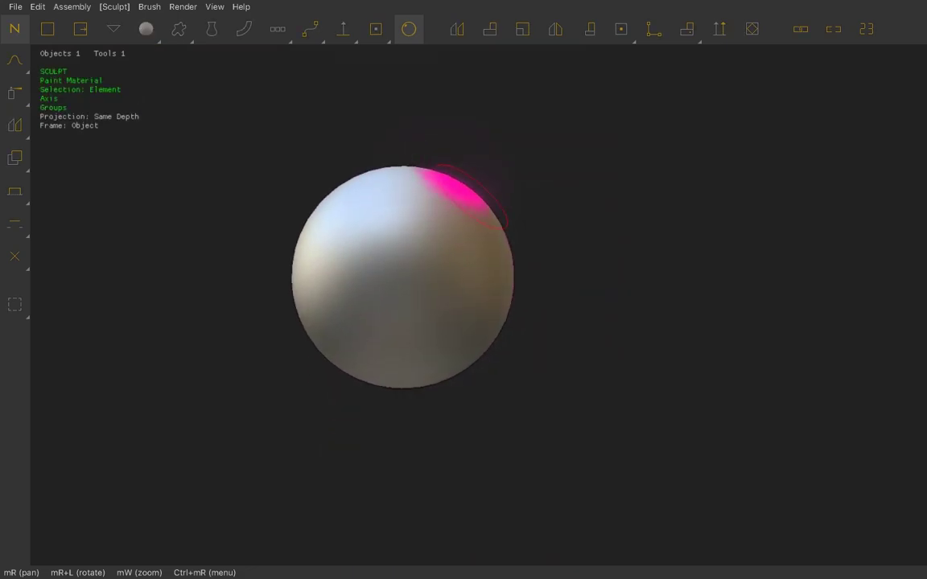
{"action": "left_click", "coordinate": [354, 299]}
- Place a capsule primitive beside the painted sphere
{"action": "left_click", "coordinate": [145, 29]}
{"action": "left_click", "coordinate": [157, 163]}
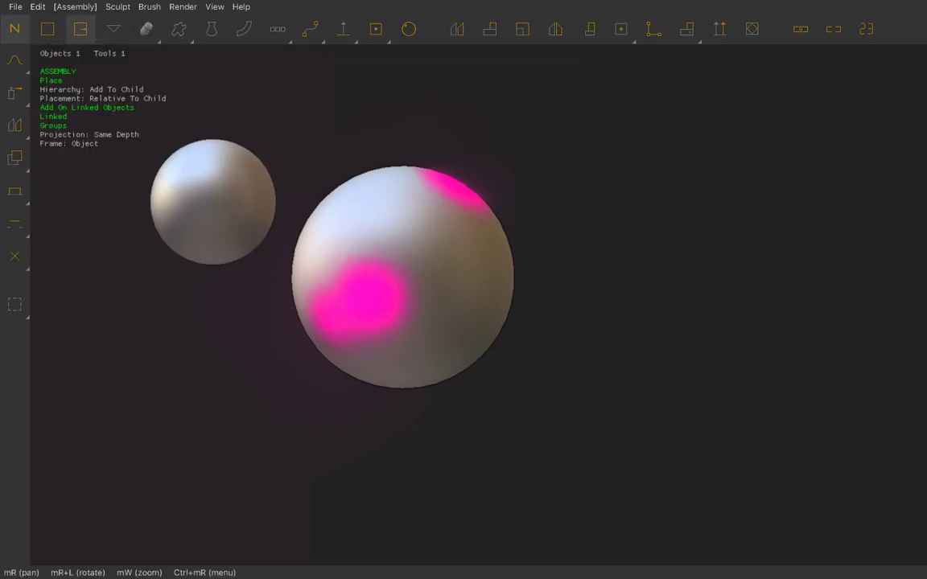
{"action": "left_click", "coordinate": [213, 201]}
- Turn on wireframe rendering and look closely at the meshes of the capsule and the sphere
{"action": "left_click", "coordinate": [183, 7]}
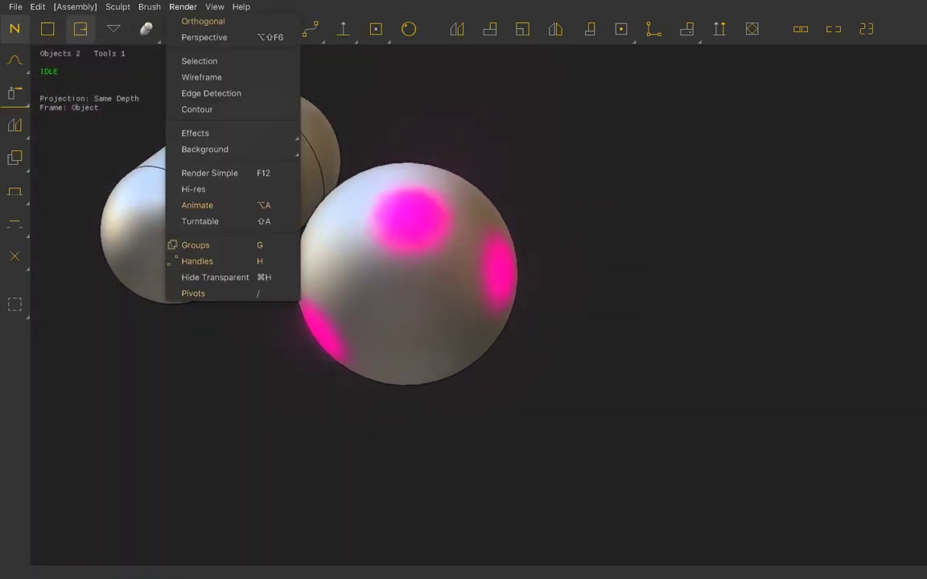
{"action": "left_click", "coordinate": [201, 76]}
{"action": "left_click_drag", "start_coordinate": [611, 241], "coordinate": [644, 345]}
{"action": "left_click_drag", "start_coordinate": [644, 241], "coordinate": [684, 329]}
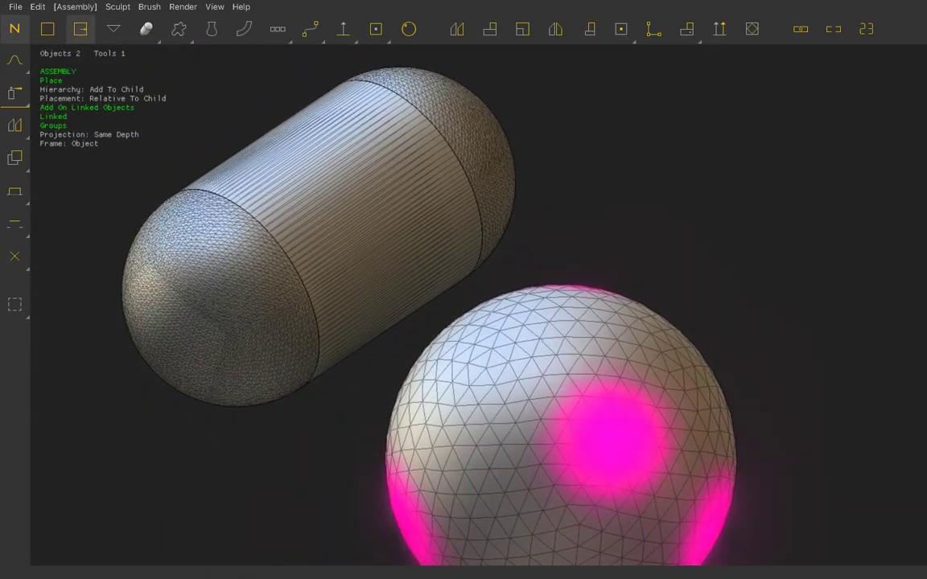
- Paint the glowing pink material across the capsule's cylindrical body and onto its near rounded end
{"action": "left_click", "coordinate": [14, 93]}
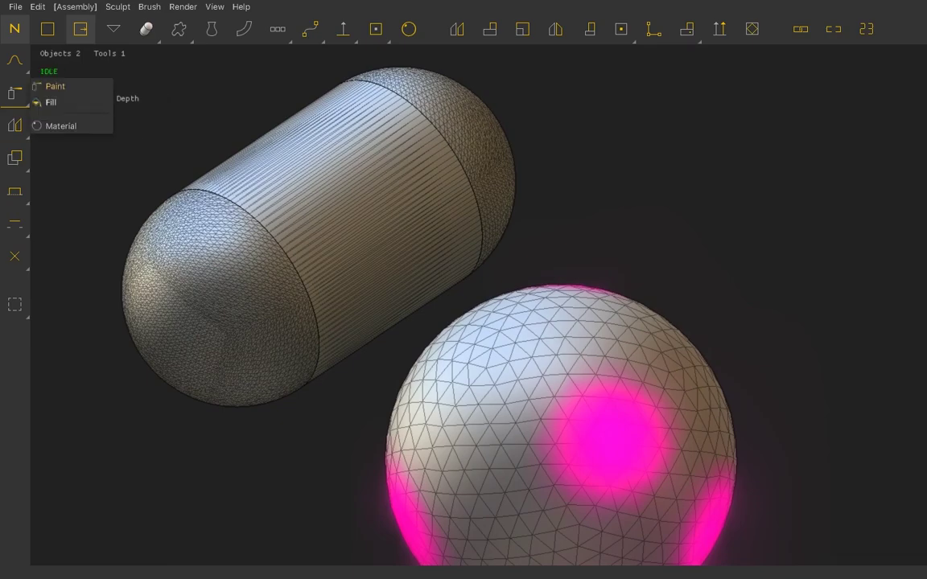
{"action": "left_click", "coordinate": [54, 86]}
{"action": "mouse_move", "coordinate": [313, 149]}
{"action": "left_mouse_down"}
{"action": "mouse_move", "coordinate": [257, 177]}
{"action": "mouse_move", "coordinate": [238, 201]}
{"action": "mouse_move", "coordinate": [210, 206]}
{"action": "mouse_move", "coordinate": [274, 249]}
{"action": "left_mouse_up"}
{"action": "mouse_move", "coordinate": [483, 322]}
{"action": "right_mouse_down"}
{"action": "mouse_move", "coordinate": [386, 386]}
{"action": "mouse_move", "coordinate": [467, 338]}
{"action": "right_mouse_up"}
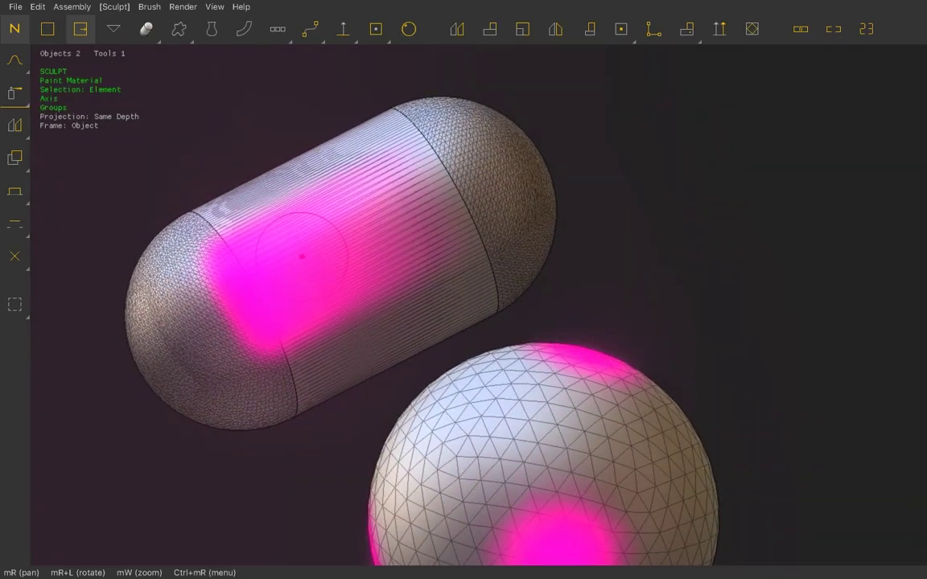
{"action": "right_click_drag", "start_coordinate": [301, 255], "coordinate": [165, 193]}
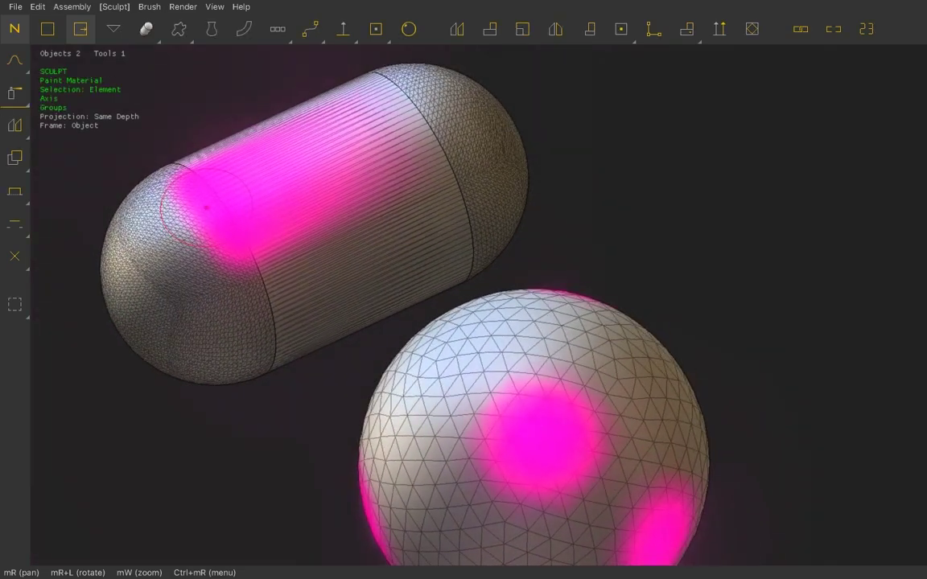
{"action": "mouse_move", "coordinate": [149, 201]}
{"action": "left_mouse_down"}
{"action": "mouse_move", "coordinate": [133, 225]}
{"action": "mouse_move", "coordinate": [173, 254]}
{"action": "mouse_move", "coordinate": [136, 193]}
{"action": "mouse_move", "coordinate": [165, 257]}
{"action": "left_mouse_up"}
{"action": "mouse_move", "coordinate": [164, 257]}
{"action": "right_mouse_down"}
{"action": "mouse_move", "coordinate": [234, 193]}
{"action": "mouse_move", "coordinate": [197, 225]}
{"action": "mouse_move", "coordinate": [246, 214]}
{"action": "mouse_move", "coordinate": [201, 156]}
{"action": "right_mouse_up"}
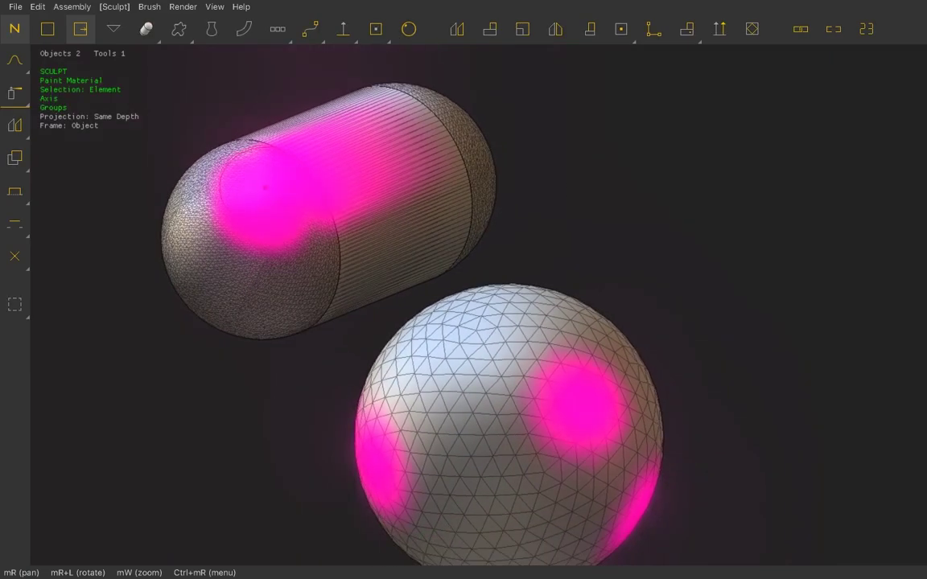
- Fill the whole capsule and the whole sphere with the glowing pink material
{"action": "left_click", "coordinate": [14, 92]}
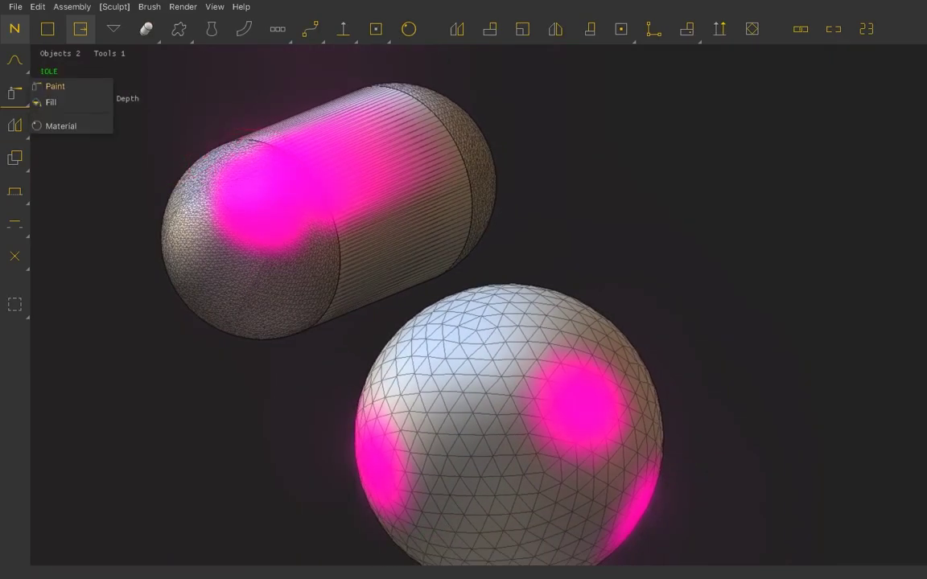
{"action": "left_click", "coordinate": [50, 102]}
{"action": "left_click", "coordinate": [274, 299]}
{"action": "mouse_move", "coordinate": [274, 299]}
{"action": "right_mouse_down"}
{"action": "mouse_move", "coordinate": [387, 261]}
{"action": "mouse_move", "coordinate": [265, 322]}
{"action": "mouse_move", "coordinate": [330, 285]}
{"action": "mouse_move", "coordinate": [362, 294]}
{"action": "mouse_move", "coordinate": [419, 281]}
{"action": "right_mouse_up"}
{"action": "left_click", "coordinate": [387, 261]}
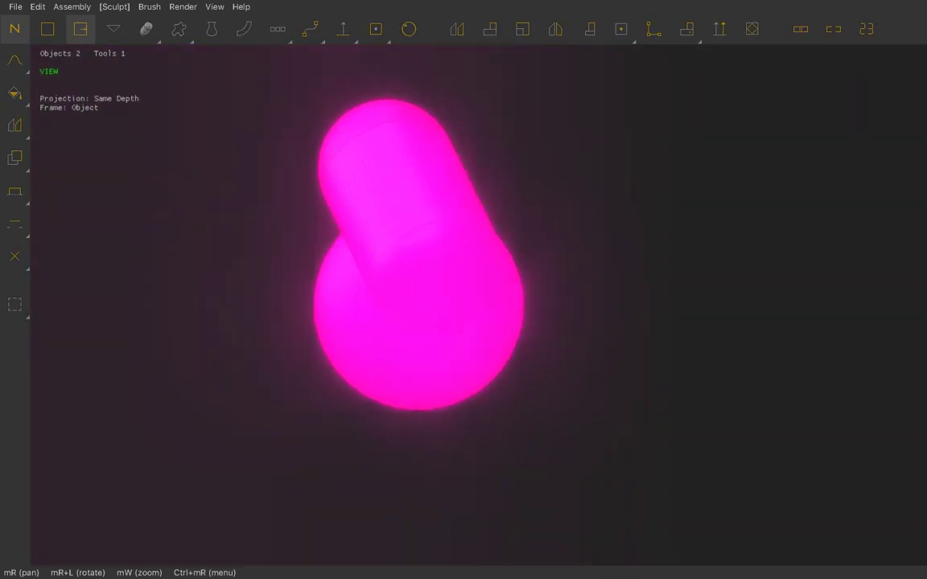
{"action": "left_click", "coordinate": [15, 92]}
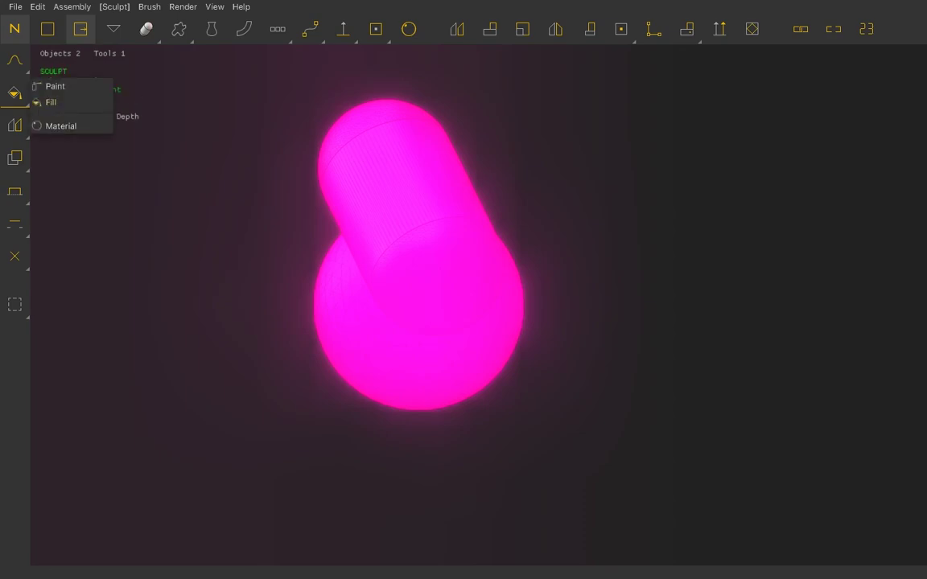
{"action": "key", "text": "Escape"}
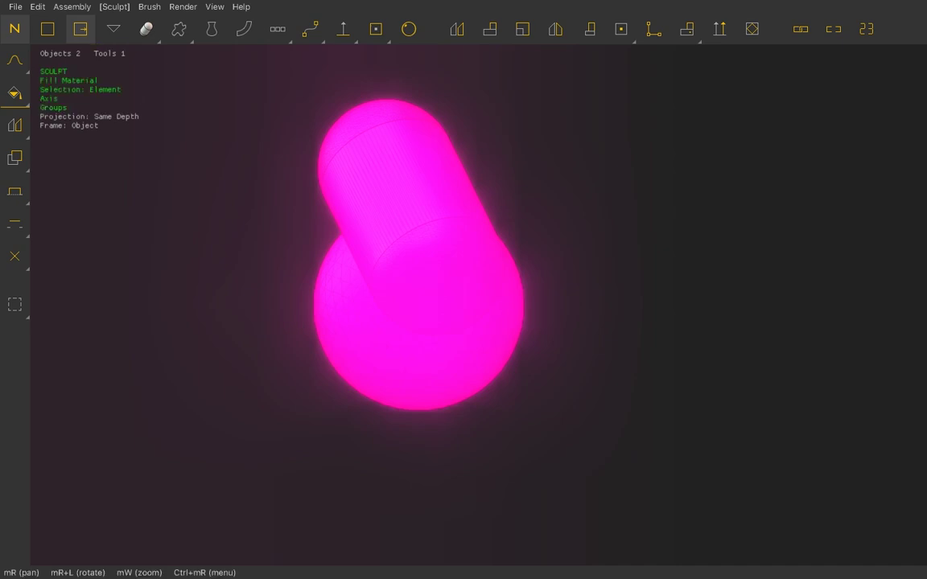
- Start a new scene, discarding the current objects, and place a large capsule in it
{"action": "left_click", "coordinate": [15, 6]}
{"action": "left_click", "coordinate": [30, 21]}
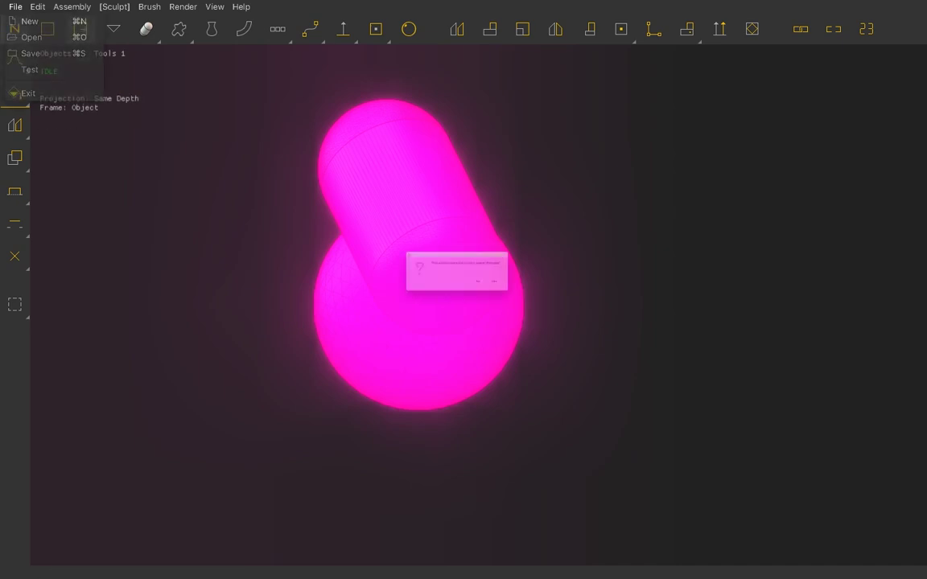
{"action": "left_click", "coordinate": [554, 298]}
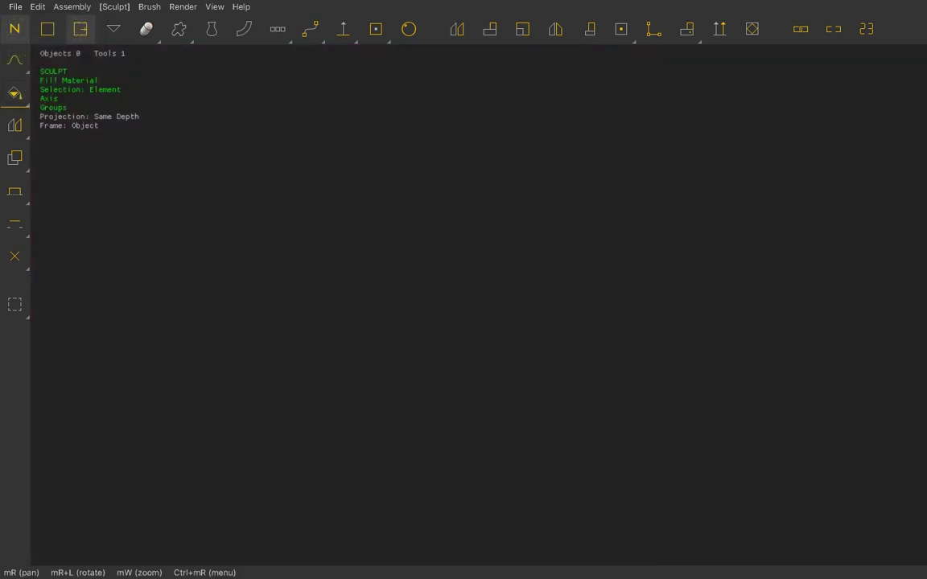
{"action": "left_click", "coordinate": [145, 29]}
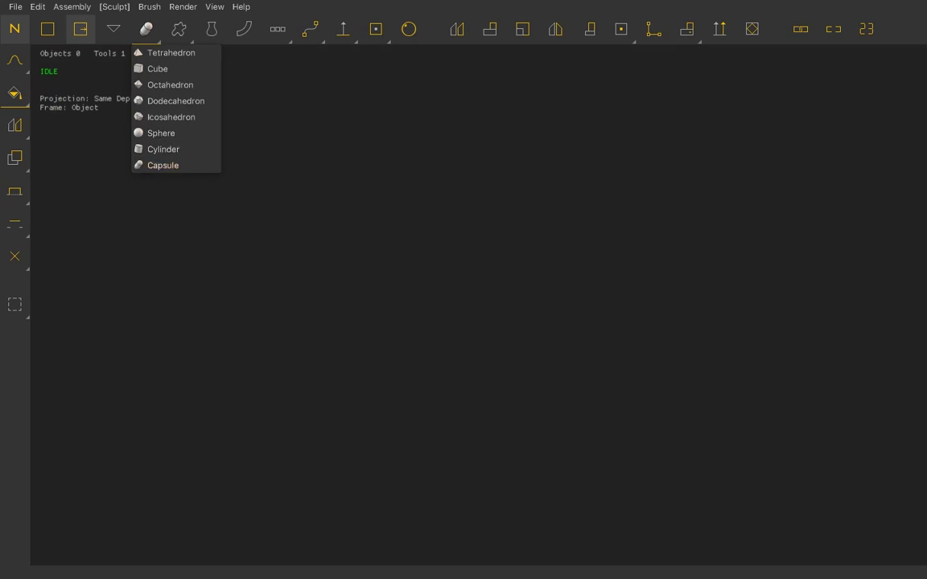
{"action": "left_click", "coordinate": [162, 165]}
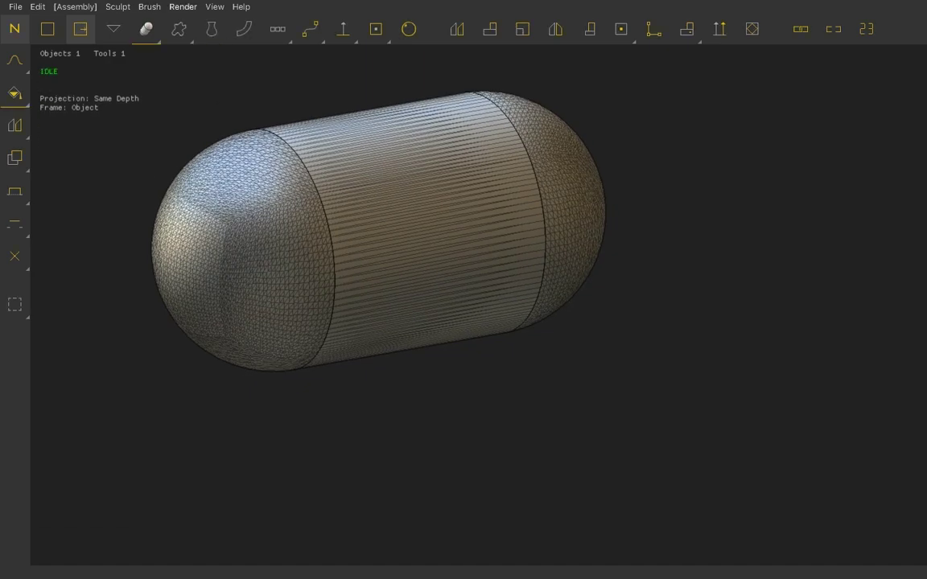
- Configure the viewport rendering with wireframe off, perspective projection and selection outlines on
{"action": "left_click", "coordinate": [183, 7]}
{"action": "left_click", "coordinate": [201, 76]}
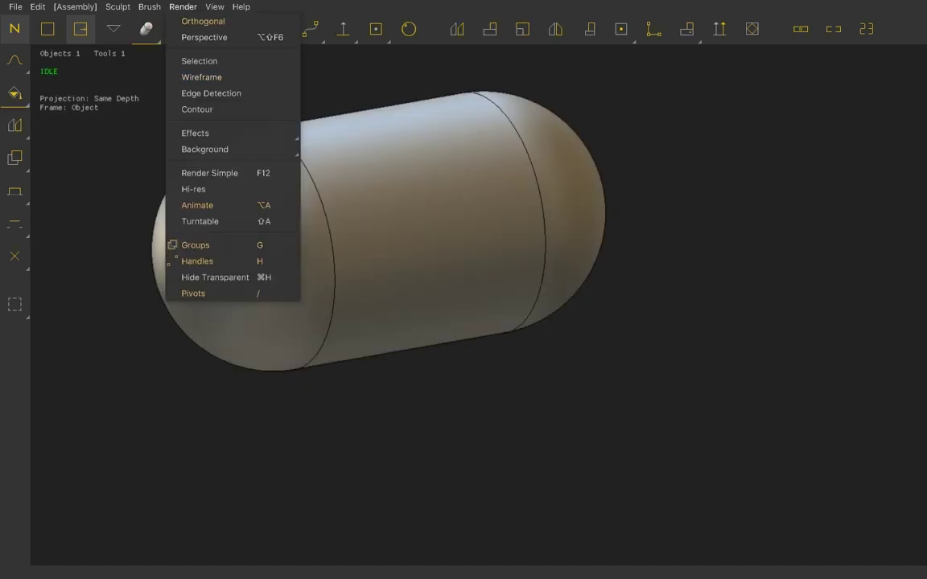
{"action": "left_click", "coordinate": [205, 37]}
{"action": "left_click", "coordinate": [182, 6]}
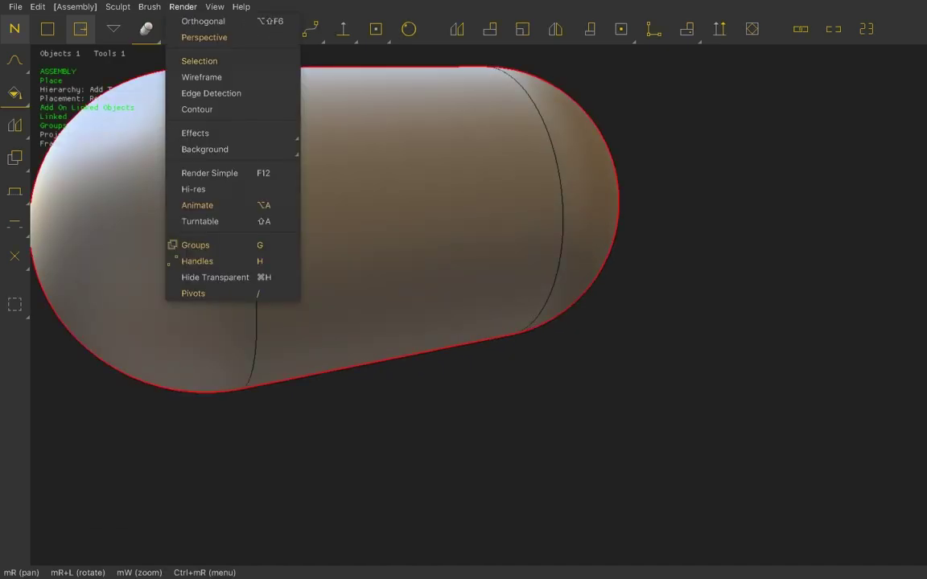
{"action": "key", "text": "Escape"}
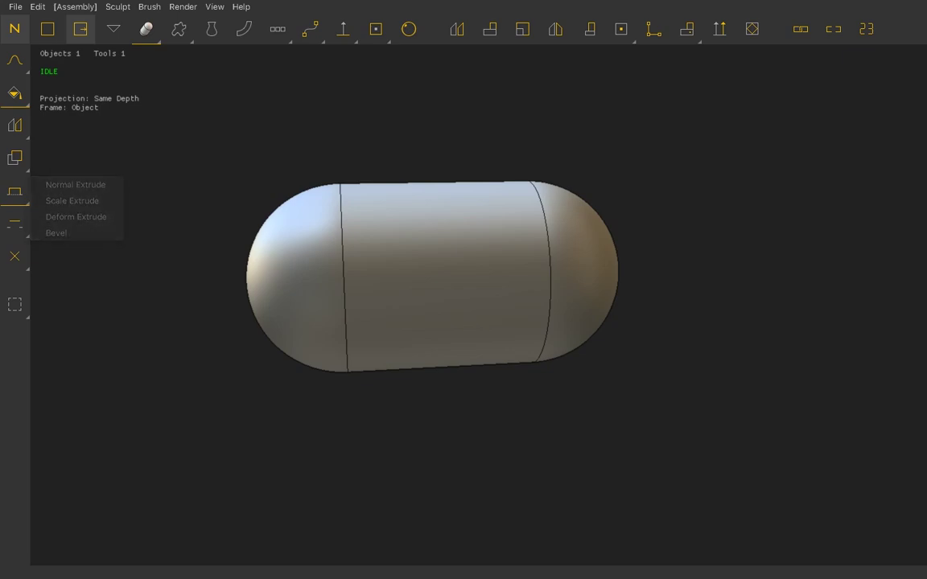
- Make two Cut Plane cuts across one rounded end of the capsule, close to its seam with the cylindrical body
{"action": "mouse_move", "coordinate": [14, 158]}
{"action": "left_click", "coordinate": [63, 151]}
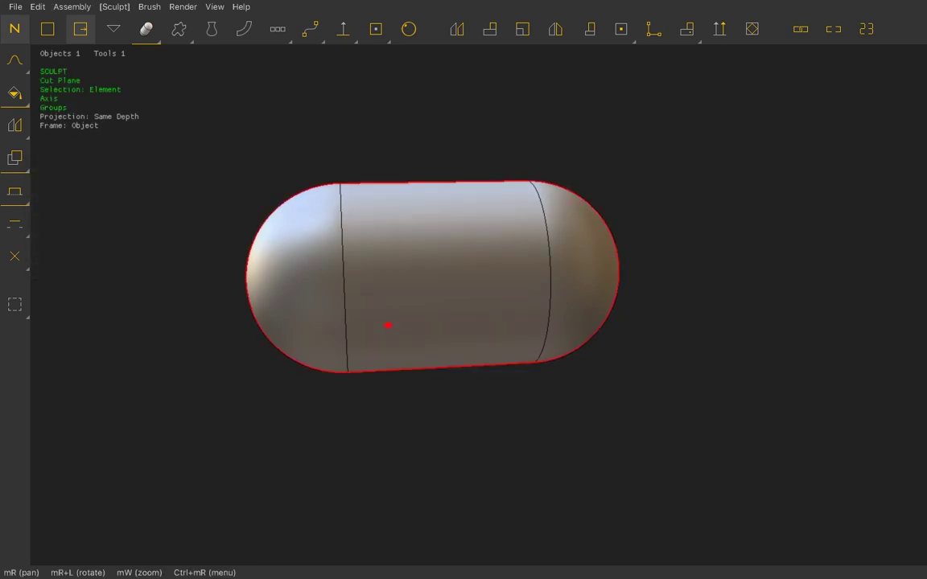
{"action": "left_click_drag", "start_coordinate": [320, 332], "coordinate": [321, 160]}
{"action": "left_click_drag", "start_coordinate": [297, 298], "coordinate": [287, 144]}
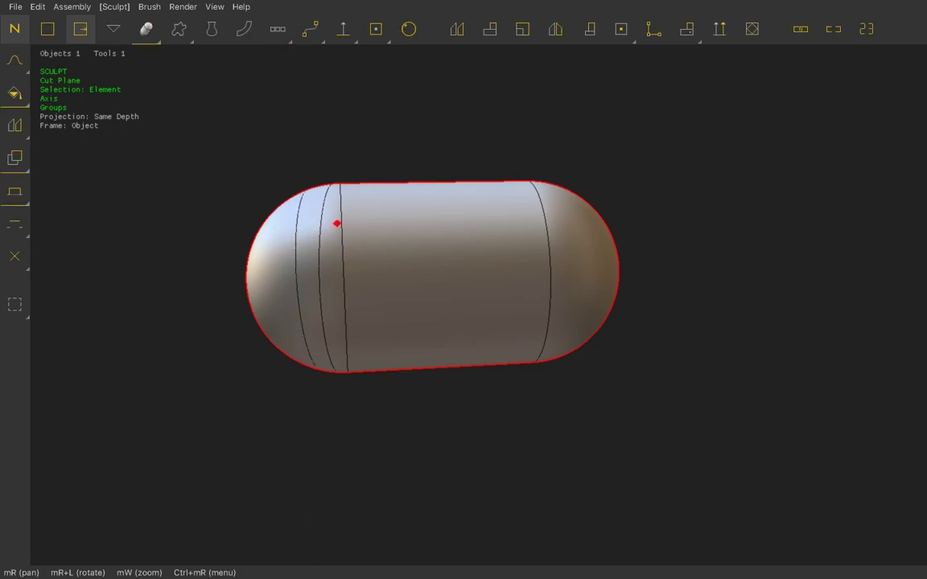
- Cut the capsule with further Cut Plane cuts, including one running diagonally across its body and rounded ends
{"action": "left_click_drag", "start_coordinate": [475, 253], "coordinate": [554, 242]}
{"action": "right_click_drag", "start_coordinate": [554, 242], "coordinate": [563, 266]}
{"action": "left_click_drag", "start_coordinate": [266, 201], "coordinate": [579, 373]}
{"action": "mouse_move", "coordinate": [579, 372]}
{"action": "right_mouse_down"}
{"action": "mouse_move", "coordinate": [531, 403]}
{"action": "mouse_move", "coordinate": [467, 358]}
{"action": "right_mouse_up"}
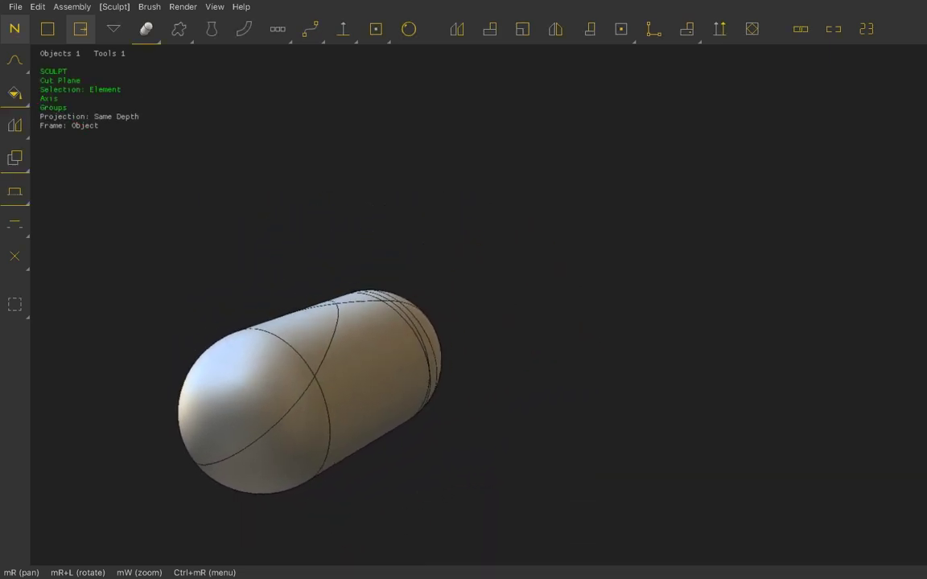
- Pull the cut pieces of the capsule apart into separate shell parts with Normal Tear
{"action": "left_click", "coordinate": [14, 191]}
{"action": "left_click", "coordinate": [15, 223]}
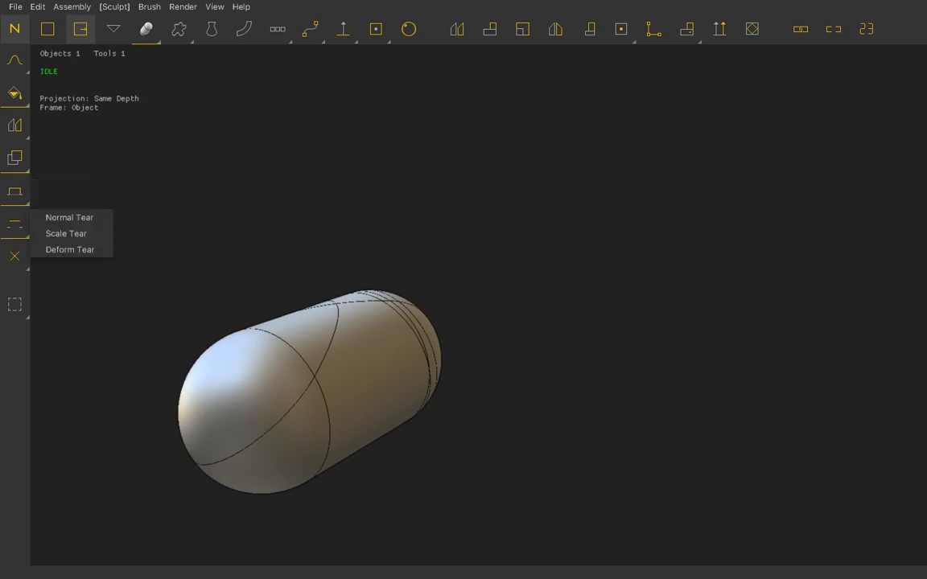
{"action": "left_click", "coordinate": [69, 217]}
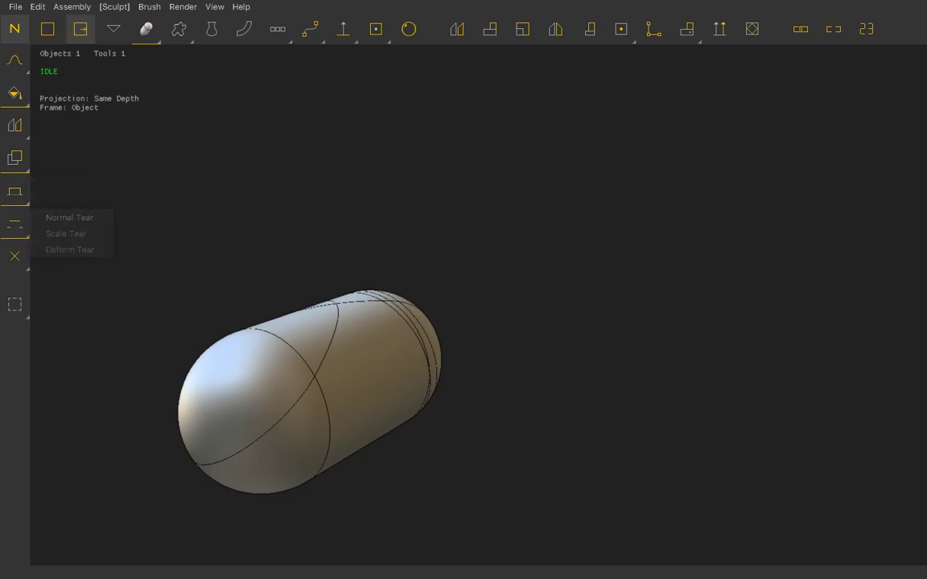
{"action": "left_click_drag", "start_coordinate": [254, 374], "coordinate": [241, 371]}
{"action": "right_click_drag", "start_coordinate": [378, 338], "coordinate": [440, 318]}
{"action": "mouse_move", "coordinate": [469, 283]}
{"action": "left_mouse_down"}
{"action": "mouse_move", "coordinate": [473, 273]}
{"action": "mouse_move", "coordinate": [418, 384]}
{"action": "left_mouse_up"}
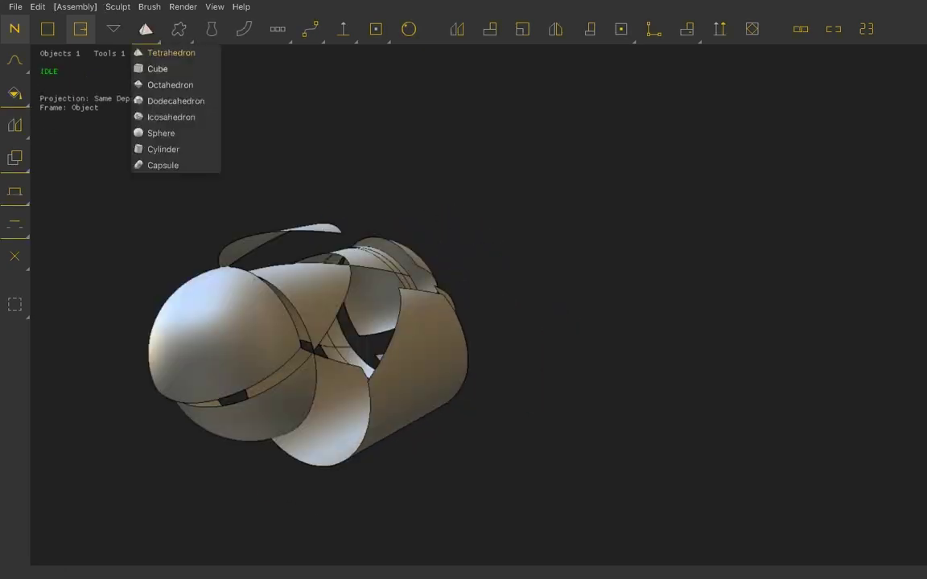
- Place a second capsule on the torn one, rotate it in line and scale it to fit inside the shell pieces
{"action": "left_click", "coordinate": [163, 165]}
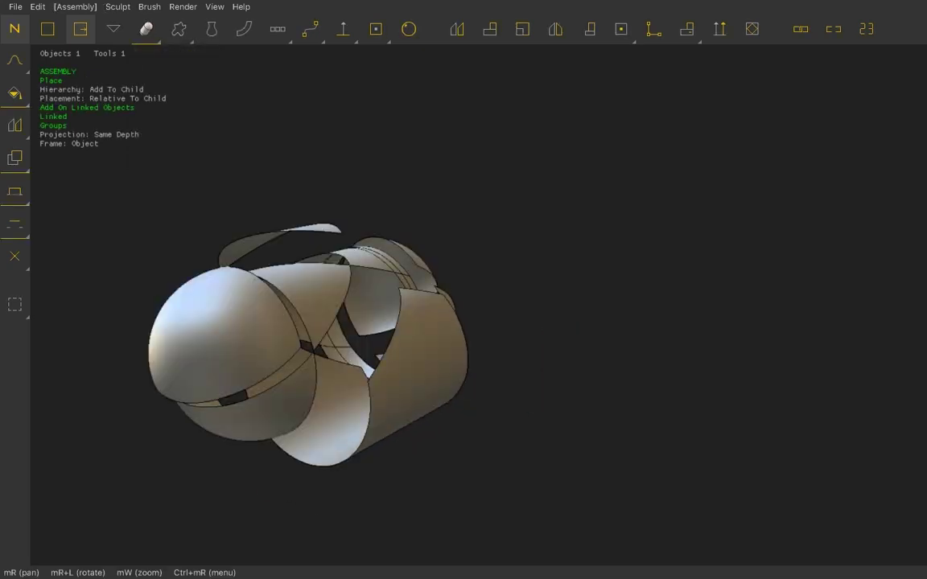
{"action": "left_click", "coordinate": [330, 338]}
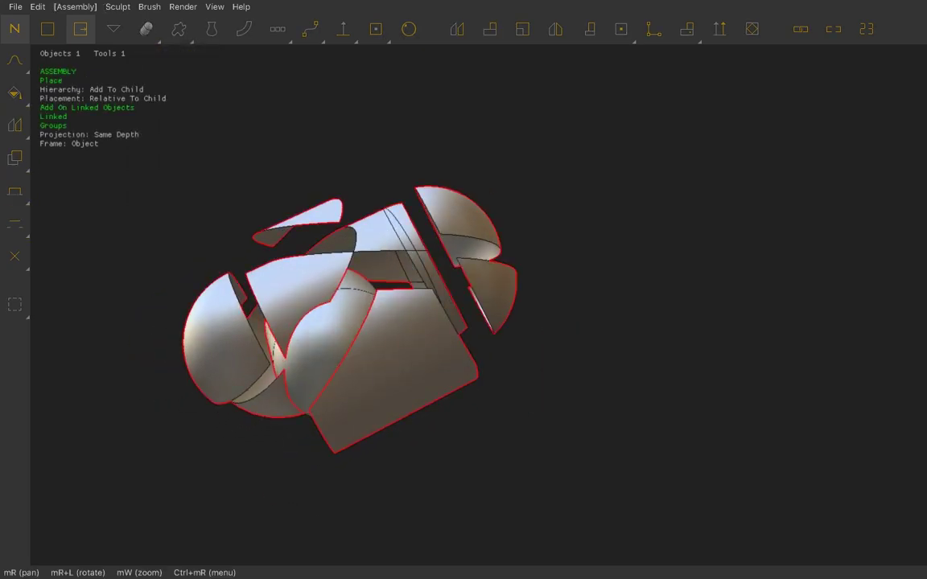
{"action": "key", "text": "r"}
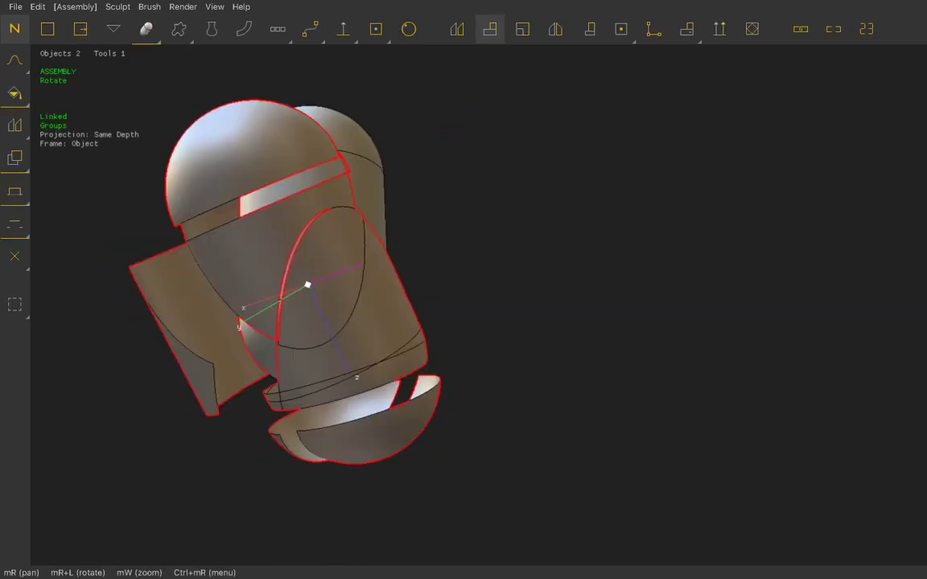
{"action": "key", "text": "Return"}
{"action": "key", "text": "s"}
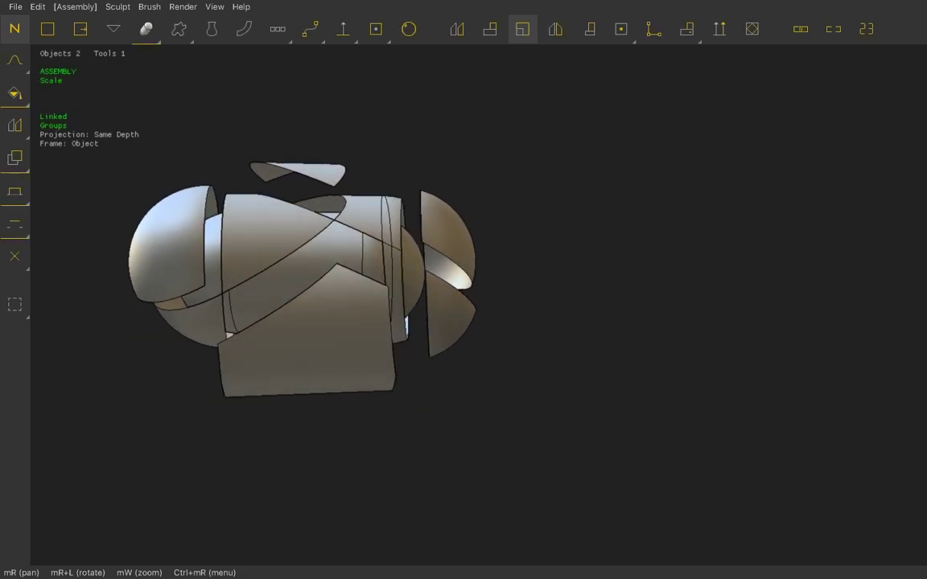
{"action": "key", "text": "Return"}
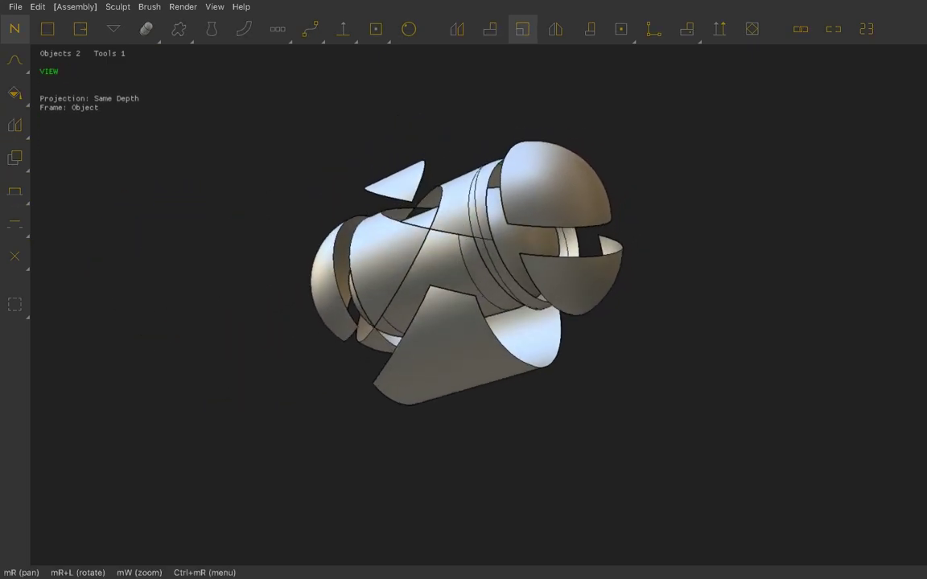
{"action": "key", "text": "s"}
- Thicken one torn piece of the rounded end with Normal Extrude, using the glowing pink material for its sides
{"action": "left_click", "coordinate": [14, 191]}
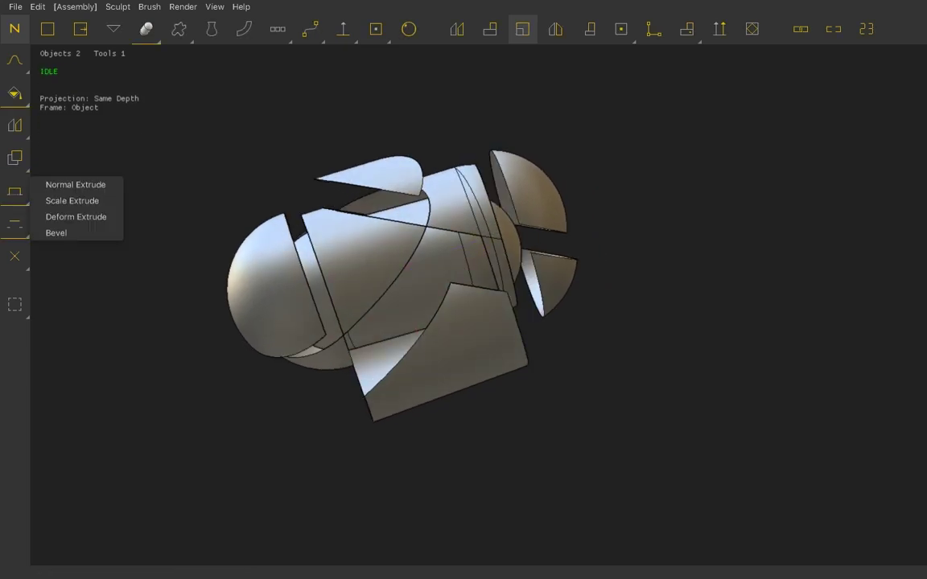
{"action": "left_click", "coordinate": [75, 185]}
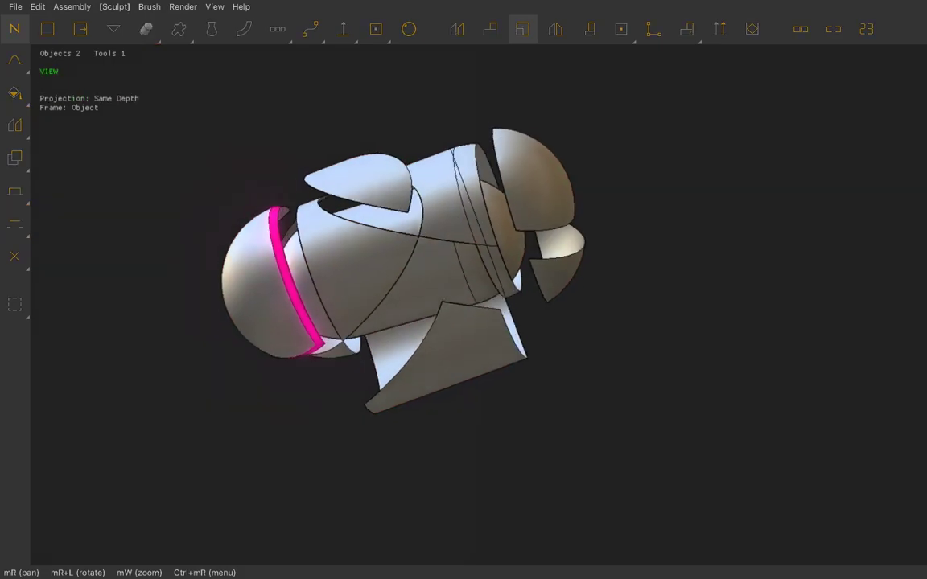
{"action": "right_click_drag", "start_coordinate": [402, 290], "coordinate": [450, 305]}
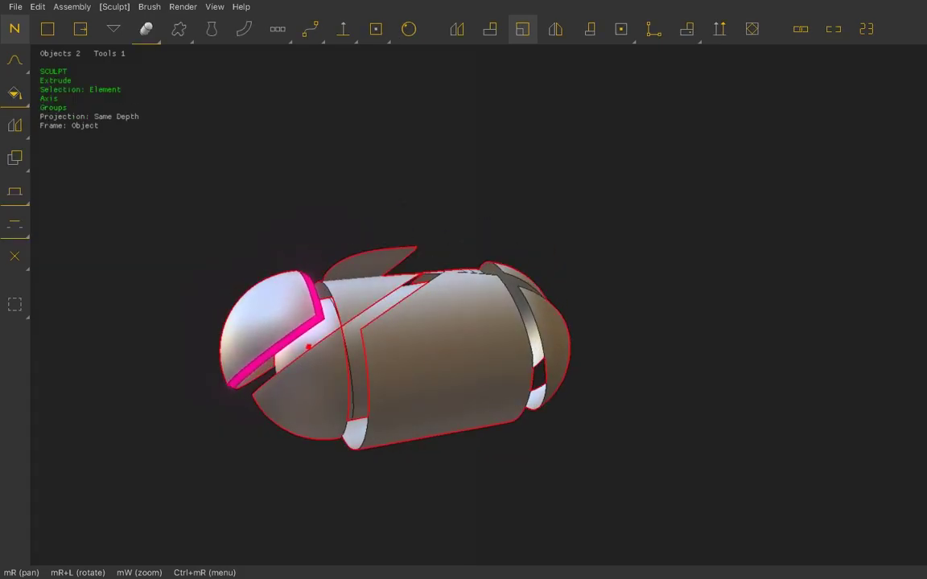
{"action": "scroll", "coordinate": [362, 370], "scroll_direction": "up", "scroll_amount": 3}
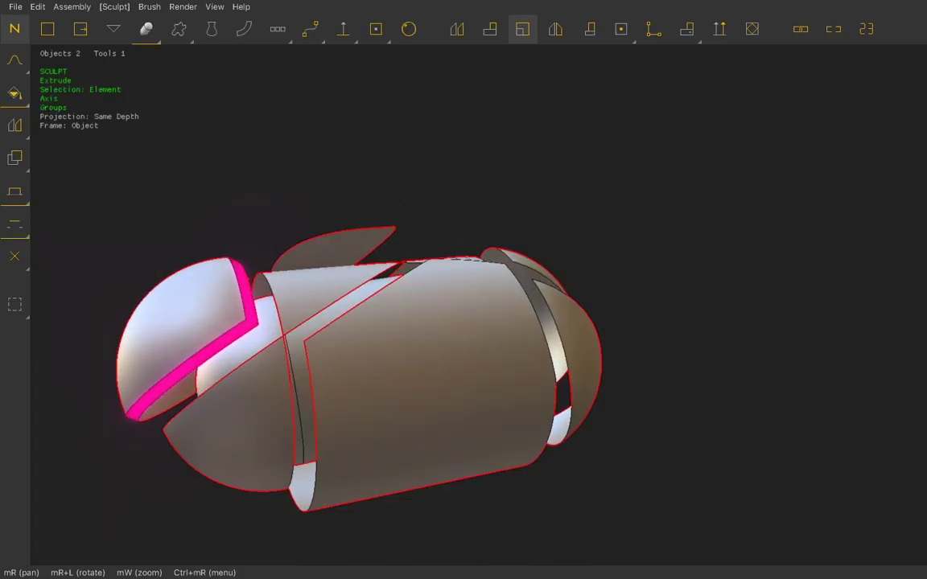
- Extrude the remaining torn shell pieces so their edges also get glowing pink sides
{"action": "left_click", "coordinate": [14, 93]}
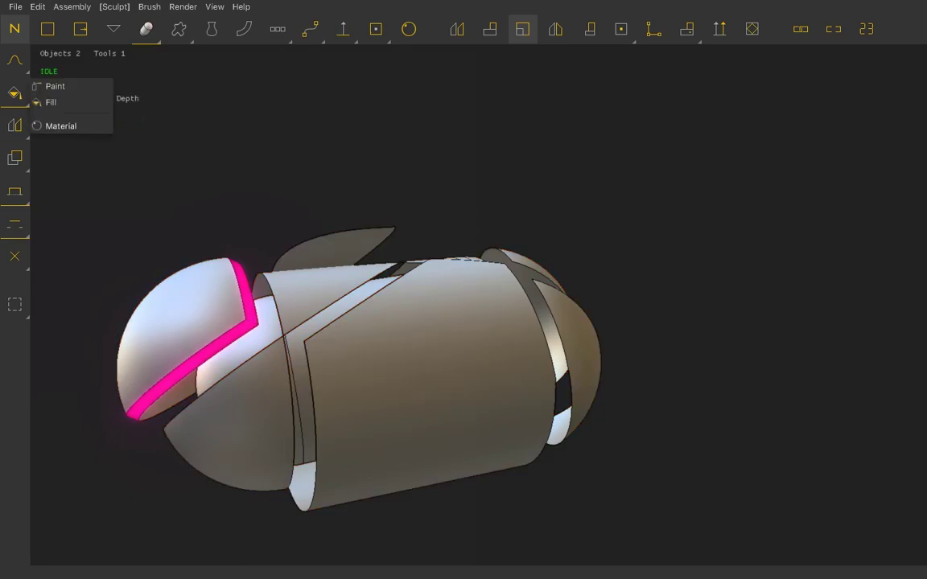
{"action": "right_click_drag", "start_coordinate": [414, 345], "coordinate": [354, 233]}
{"action": "key", "text": "b"}
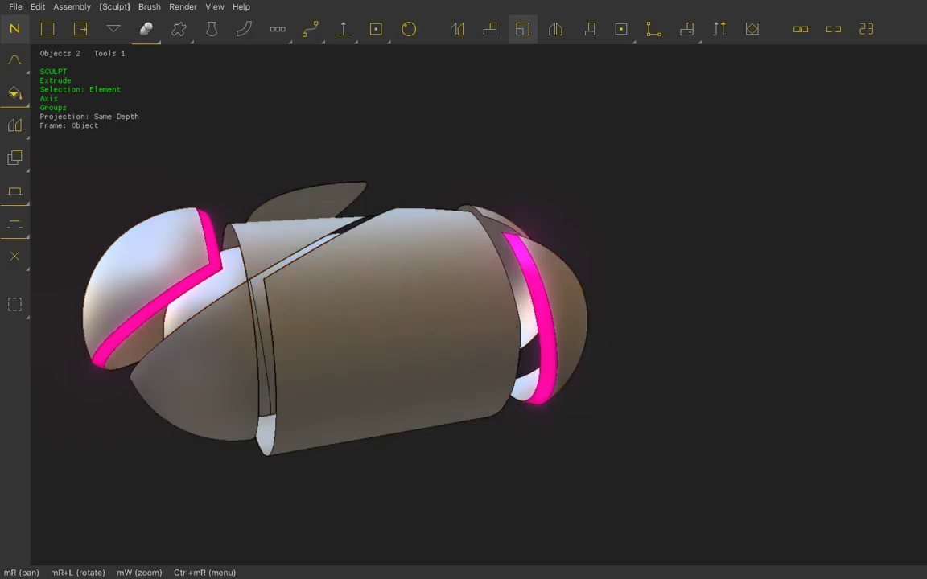
{"action": "left_click", "coordinate": [15, 92]}
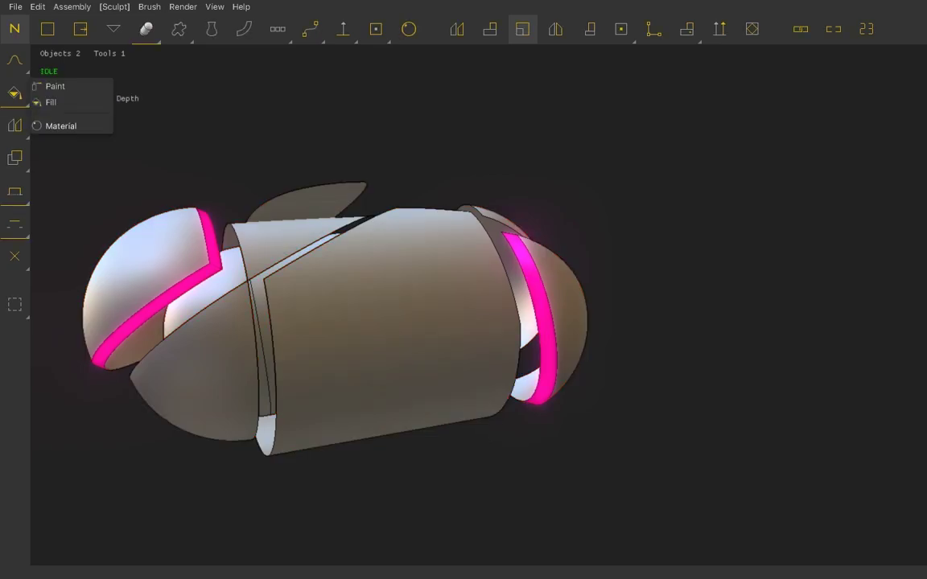
{"action": "mouse_move", "coordinate": [322, 306]}
{"action": "right_mouse_down"}
{"action": "mouse_move", "coordinate": [354, 265]}
{"action": "mouse_move", "coordinate": [399, 149]}
{"action": "right_mouse_up"}
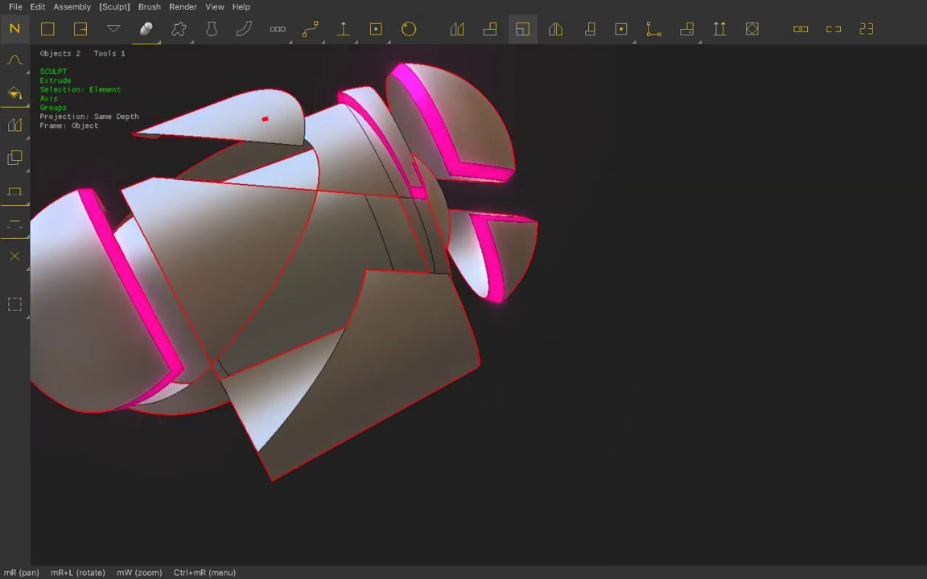
{"action": "mouse_move", "coordinate": [265, 118]}
{"action": "right_mouse_down"}
{"action": "mouse_move", "coordinate": [298, 145]}
{"action": "mouse_move", "coordinate": [338, 241]}
{"action": "mouse_move", "coordinate": [274, 374]}
{"action": "mouse_move", "coordinate": [293, 390]}
{"action": "mouse_move", "coordinate": [322, 325]}
{"action": "right_mouse_up"}
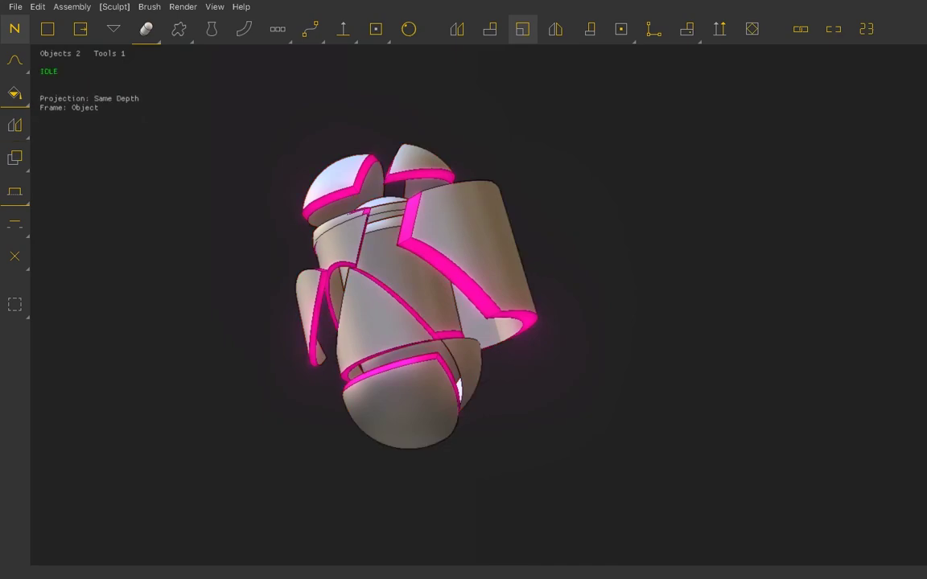
- Change the material's light to blue and choose the Scale Extrude mode
{"action": "left_click", "coordinate": [14, 92]}
{"action": "left_click", "coordinate": [60, 126]}
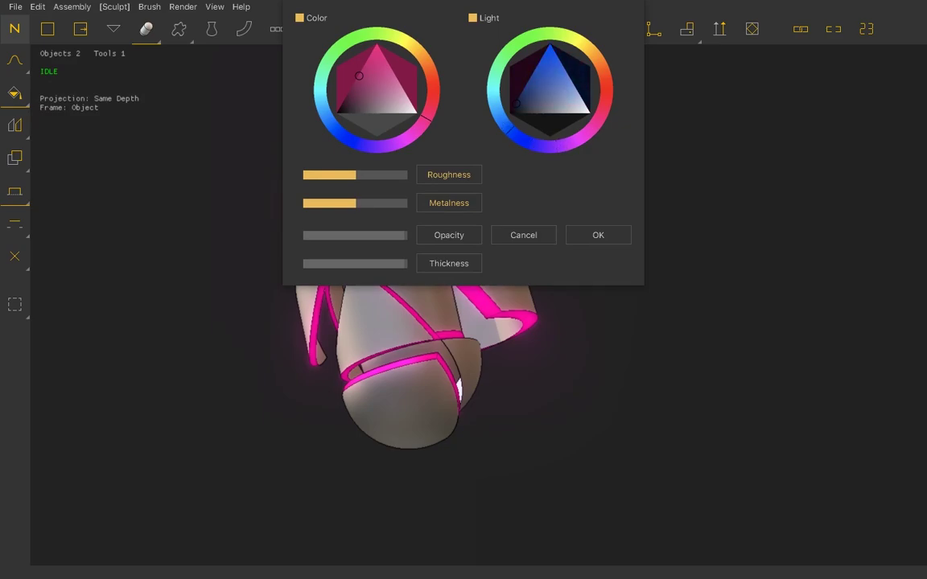
{"action": "left_click", "coordinate": [598, 235]}
{"action": "left_click", "coordinate": [15, 191]}
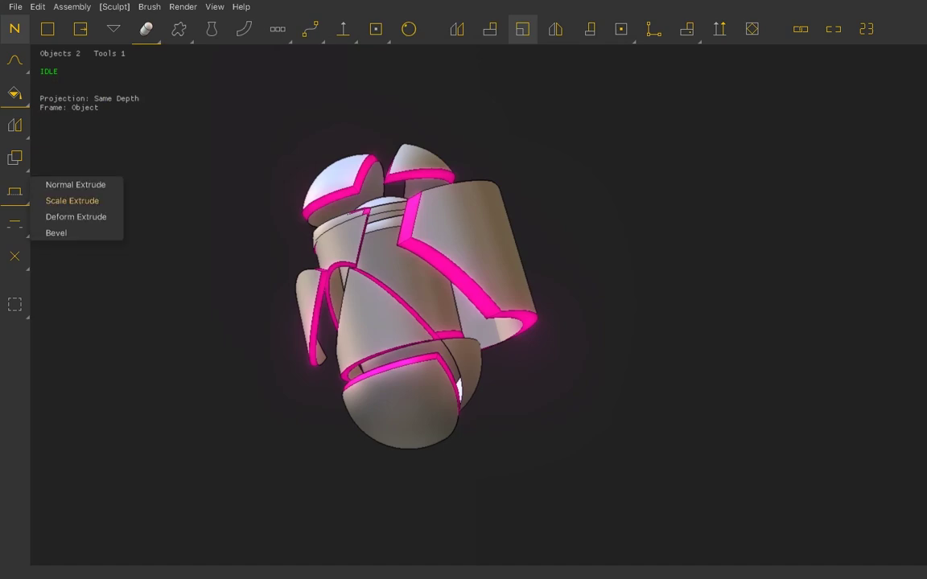
{"action": "left_click", "coordinate": [72, 200]}
- Make overlapping circular cuts on the shell's rounded end piece with Cut Sphere
{"action": "left_click", "coordinate": [15, 157]}
{"action": "left_click", "coordinate": [80, 167]}
{"action": "mouse_move", "coordinate": [403, 282]}
{"action": "right_mouse_down"}
{"action": "mouse_move", "coordinate": [483, 262]}
{"action": "mouse_move", "coordinate": [547, 274]}
{"action": "mouse_move", "coordinate": [475, 249]}
{"action": "mouse_move", "coordinate": [352, 99]}
{"action": "right_mouse_up"}
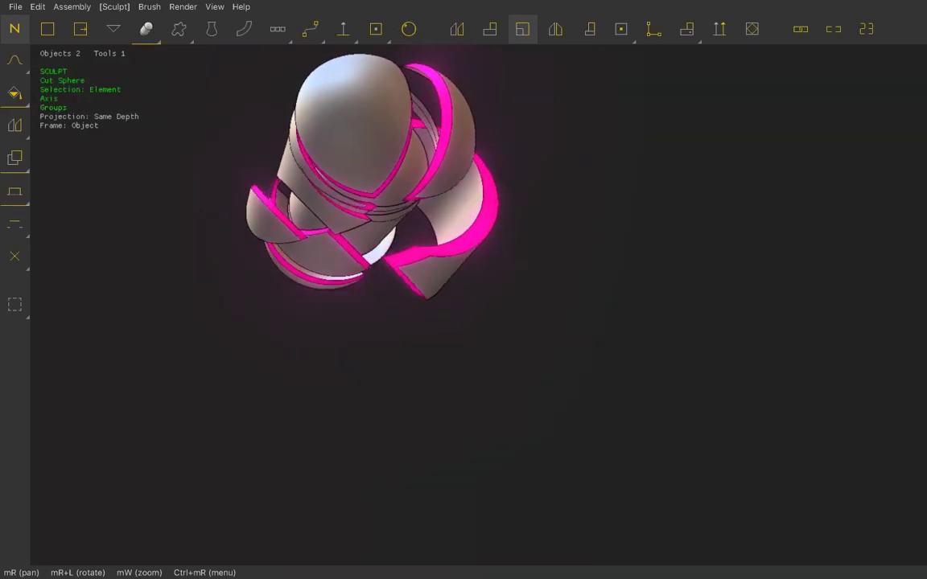
{"action": "left_click", "coordinate": [351, 95]}
{"action": "left_click", "coordinate": [352, 131]}
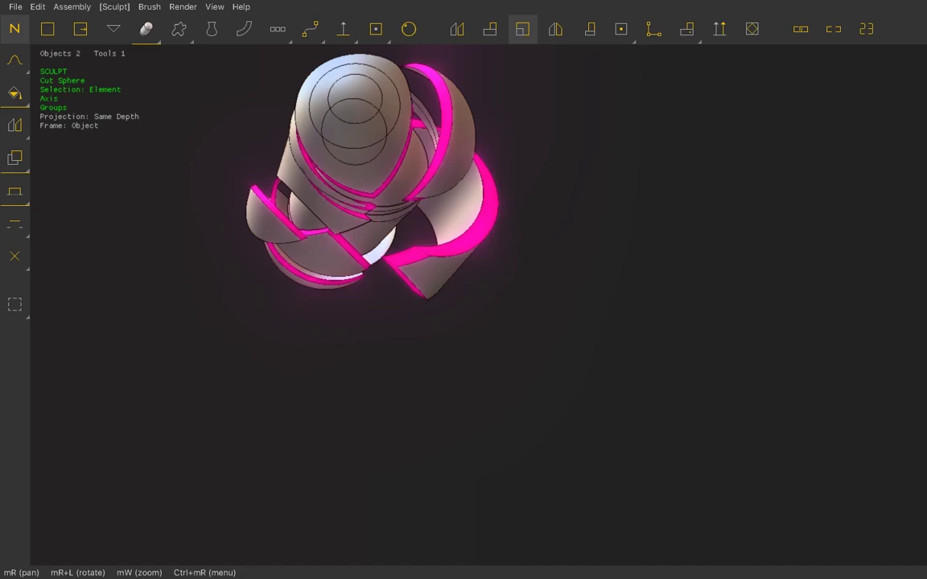
- Raise the circular patch and thicken the rounded end pieces with Normal Extrude, using the glowing blue material for the new sides
{"action": "left_click", "coordinate": [14, 191]}
{"action": "left_click", "coordinate": [75, 184]}
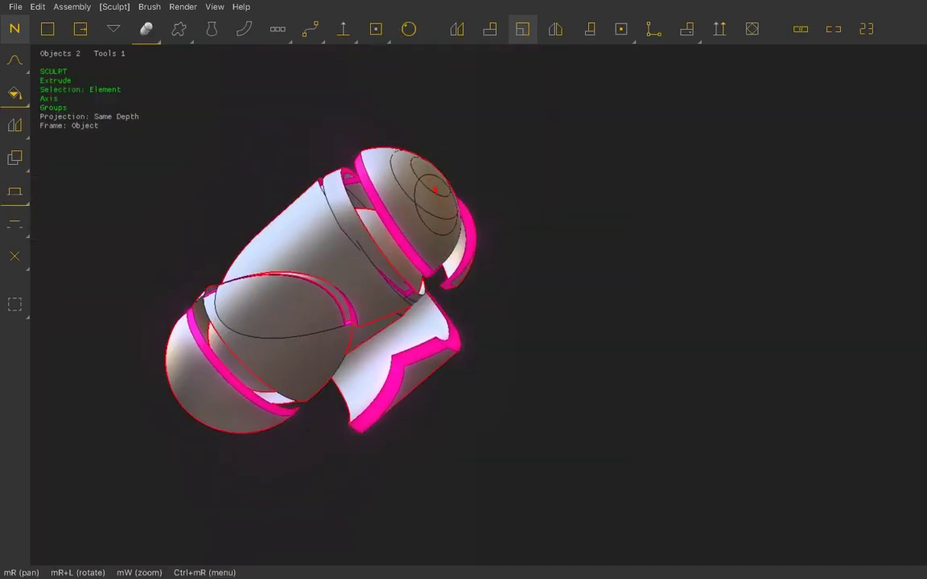
{"action": "left_click_drag", "start_coordinate": [434, 193], "coordinate": [442, 157]}
{"action": "mouse_move", "coordinate": [482, 322]}
{"action": "right_mouse_down"}
{"action": "mouse_move", "coordinate": [547, 285]}
{"action": "mouse_move", "coordinate": [515, 241]}
{"action": "mouse_move", "coordinate": [495, 273]}
{"action": "right_mouse_up"}
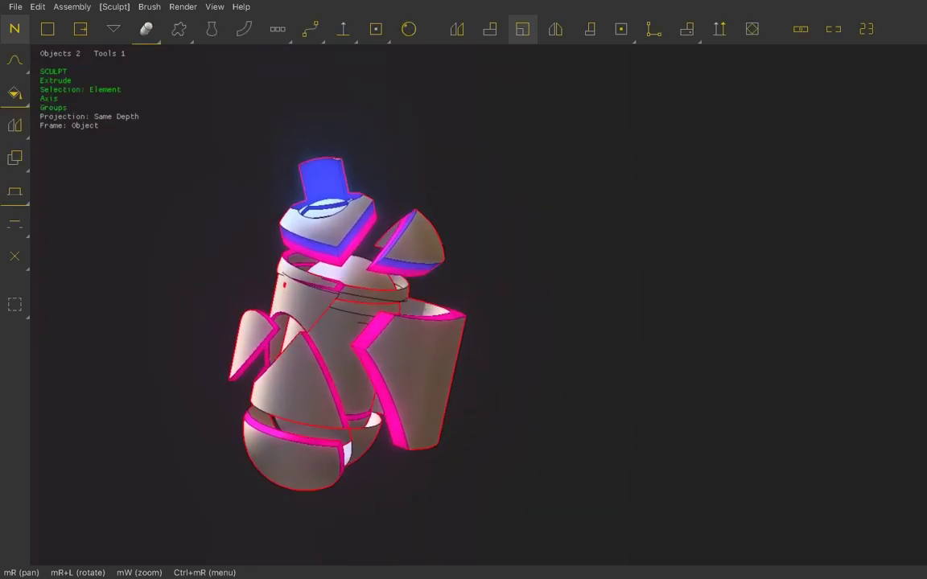
{"action": "left_click_drag", "start_coordinate": [301, 261], "coordinate": [294, 253]}
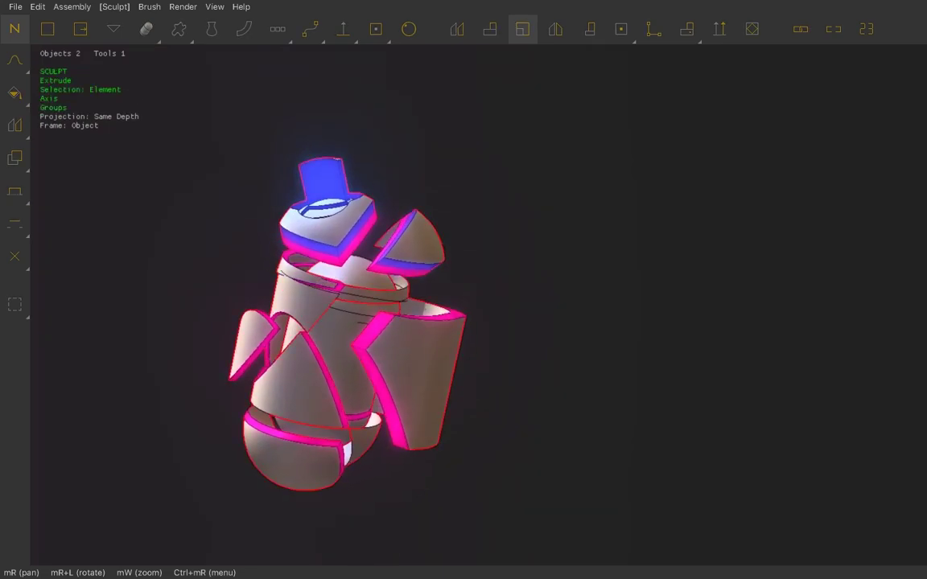
{"action": "key", "text": "b"}
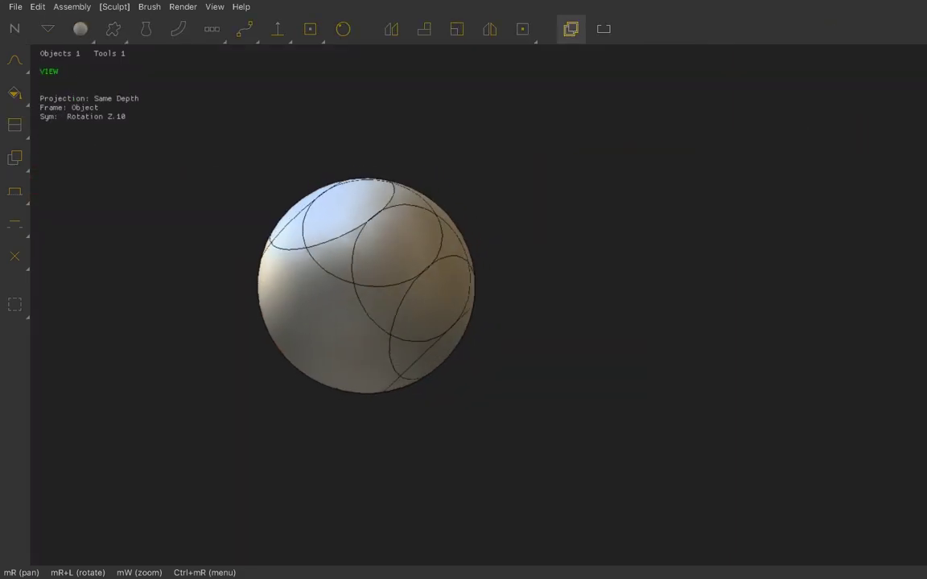
- Apply a material with a red colour and a blue light for working on the plane-cut sphere
{"action": "key", "text": "Tab"}
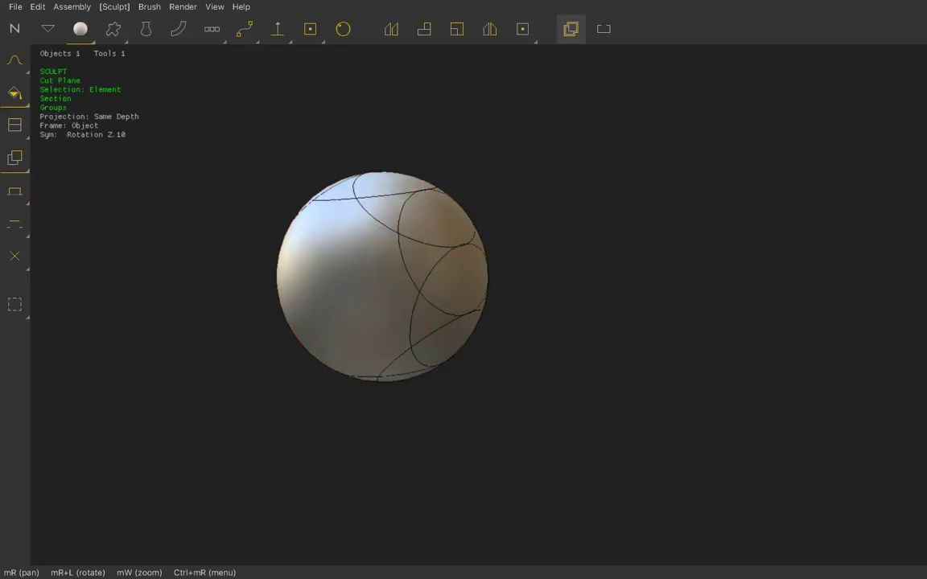
{"action": "left_click", "coordinate": [15, 93]}
{"action": "left_click", "coordinate": [62, 124]}
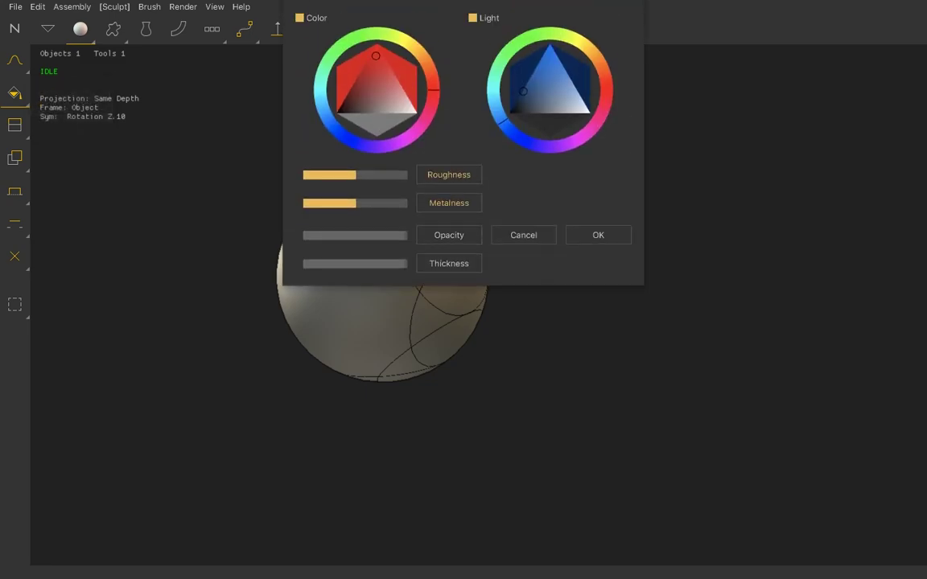
{"action": "left_click", "coordinate": [598, 235]}
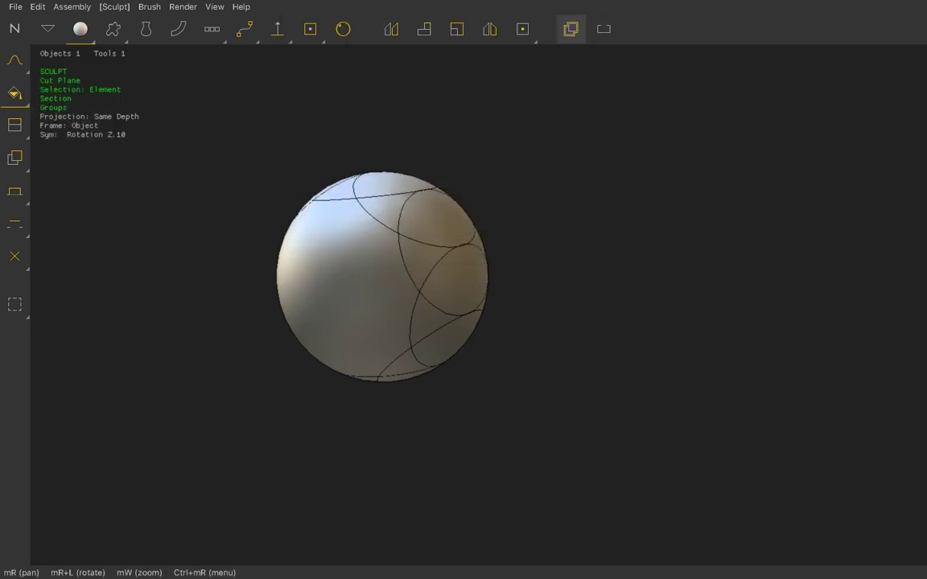
- Extrude the plane-cut sections of the sphere outward with Normal Extrude under the Z.10 rotation symmetry
{"action": "left_click", "coordinate": [15, 190]}
{"action": "left_click", "coordinate": [75, 184]}
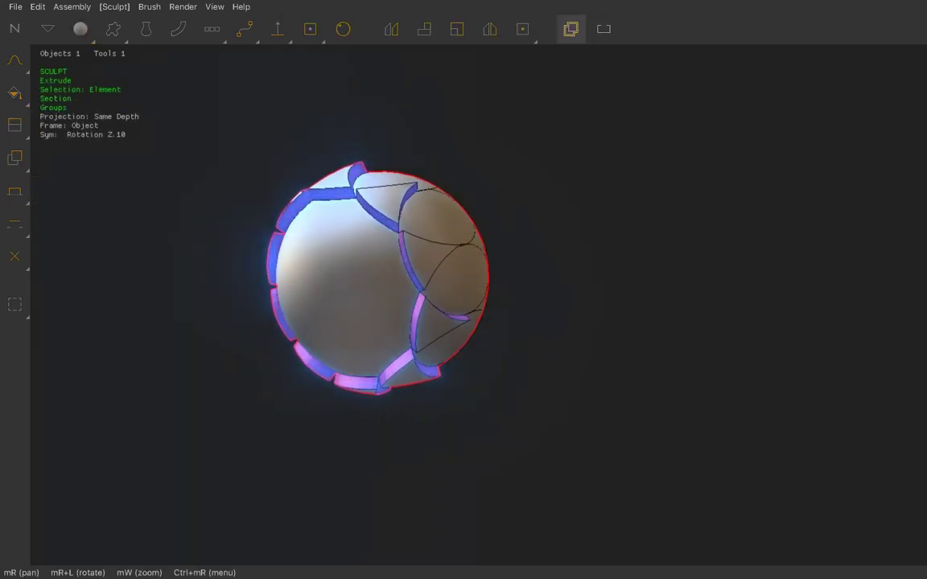
{"action": "mouse_move", "coordinate": [435, 211]}
{"action": "left_mouse_down"}
{"action": "mouse_move", "coordinate": [296, 235]}
{"action": "mouse_move", "coordinate": [354, 233]}
{"action": "left_mouse_up"}
{"action": "mouse_move", "coordinate": [394, 306]}
{"action": "right_mouse_down"}
{"action": "mouse_move", "coordinate": [378, 298]}
{"action": "mouse_move", "coordinate": [362, 306]}
{"action": "mouse_move", "coordinate": [419, 314]}
{"action": "mouse_move", "coordinate": [378, 302]}
{"action": "right_mouse_up"}
- Cut a ring of overlapping circles into the sphere's large end face with Cut Sphere, and extrude the centre and ring pieces outward
{"action": "left_click", "coordinate": [14, 192]}
{"action": "left_click", "coordinate": [14, 157]}
{"action": "left_click", "coordinate": [64, 167]}
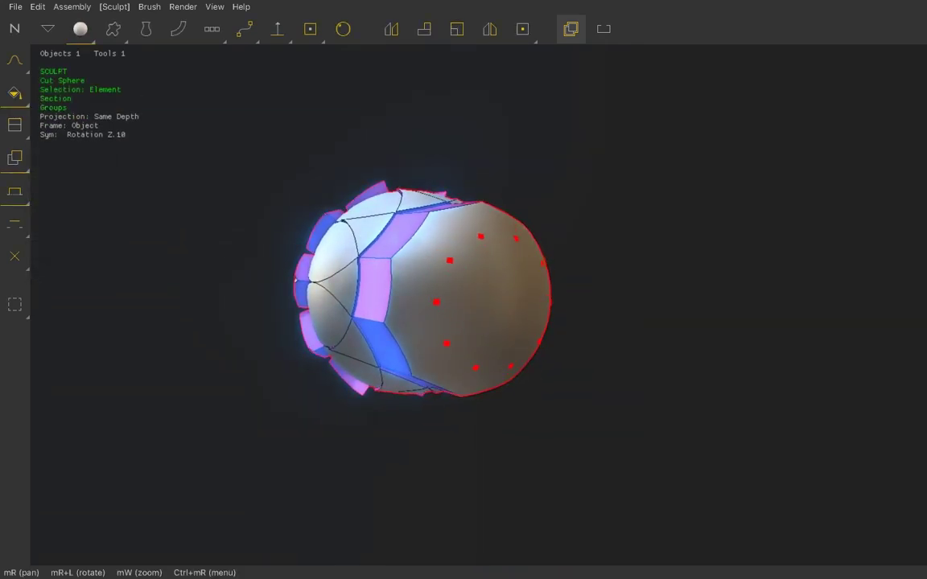
{"action": "left_click", "coordinate": [14, 192]}
{"action": "left_click", "coordinate": [60, 184]}
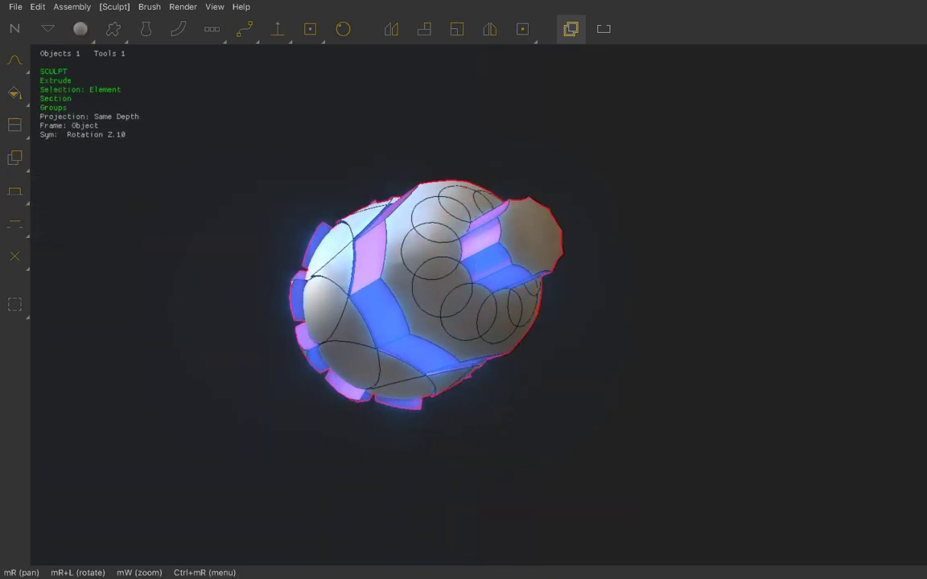
{"action": "mouse_move", "coordinate": [434, 305]}
{"action": "right_mouse_down"}
{"action": "mouse_move", "coordinate": [390, 362]}
{"action": "mouse_move", "coordinate": [331, 397]}
{"action": "mouse_move", "coordinate": [406, 318]}
{"action": "mouse_move", "coordinate": [444, 295]}
{"action": "mouse_move", "coordinate": [450, 321]}
{"action": "mouse_move", "coordinate": [479, 257]}
{"action": "mouse_move", "coordinate": [481, 273]}
{"action": "right_mouse_up"}
- Try the Hi-res render option and view the extruded sphere from different angles
{"action": "left_click", "coordinate": [183, 6]}
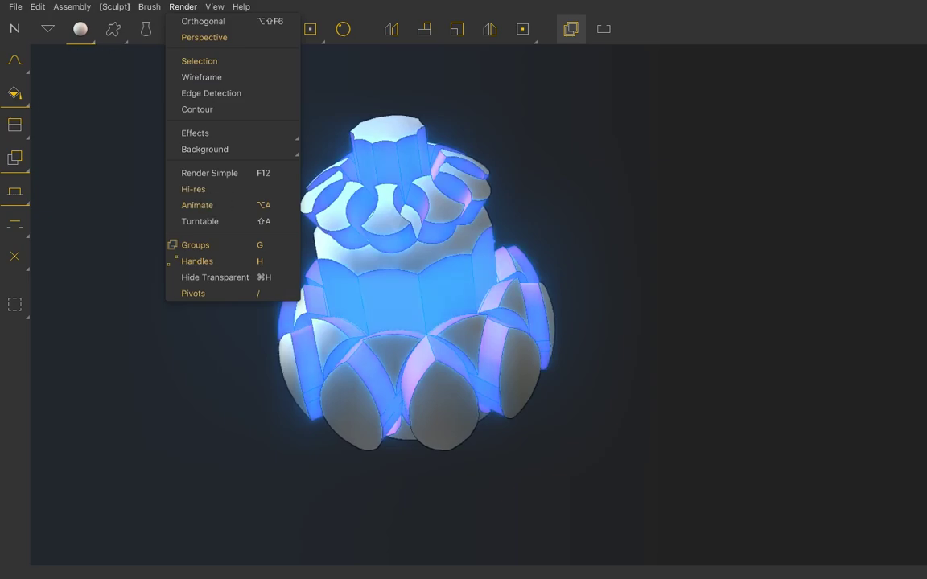
{"action": "left_click", "coordinate": [193, 189]}
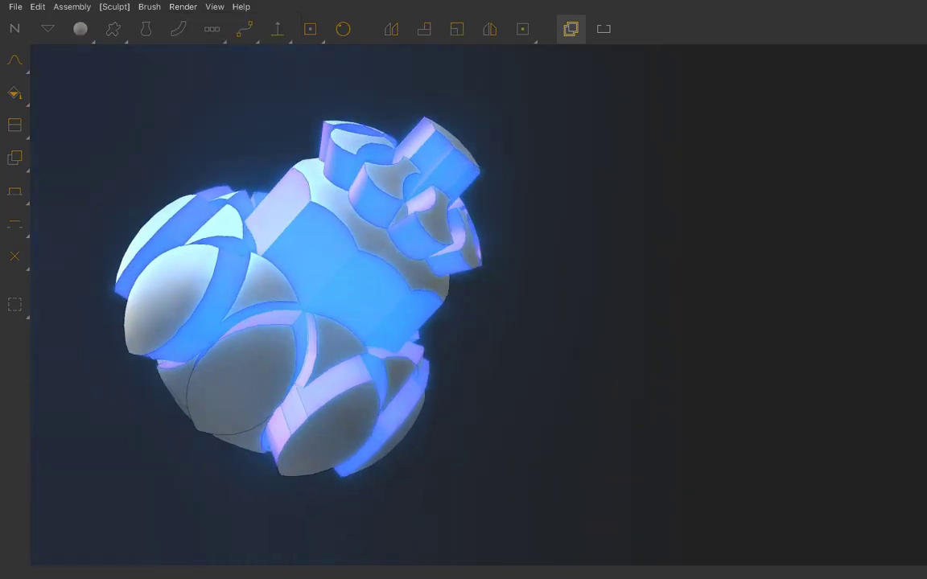
{"action": "left_click", "coordinate": [183, 6]}
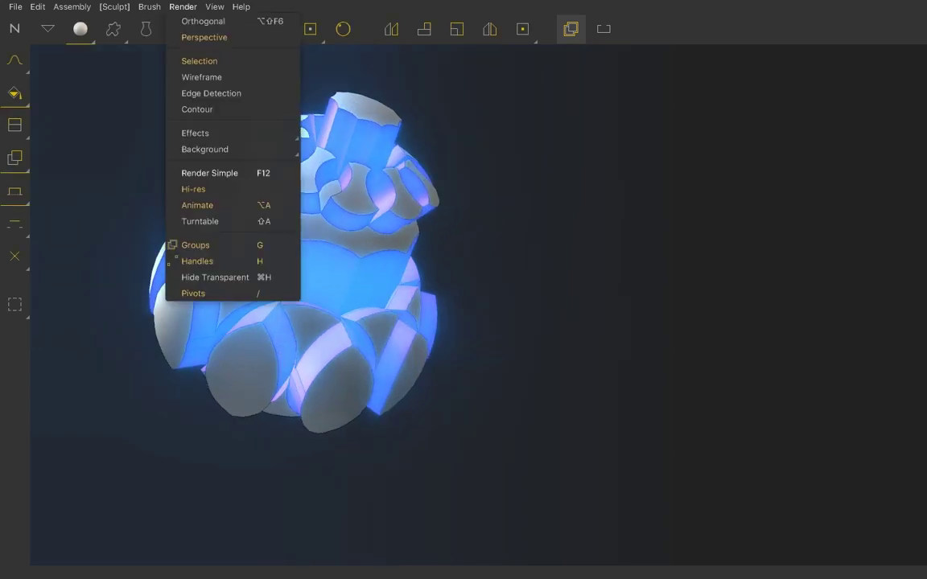
{"action": "key", "text": "Escape"}
- Try drawing arched tubes around the sphere's raised centre piece with Draw under Rotation Z.10 symmetry, and undo them
{"action": "key", "text": "d"}
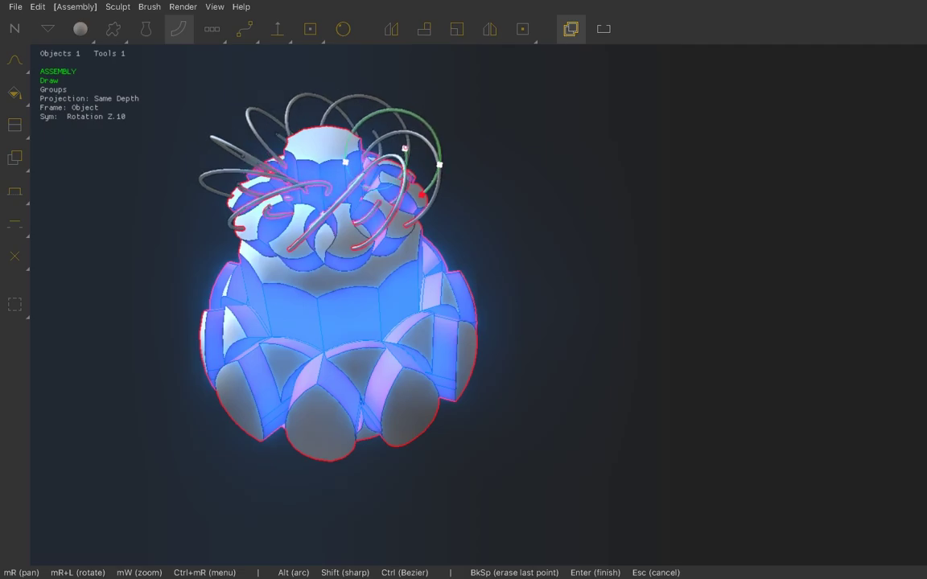
{"action": "key", "text": "Return"}
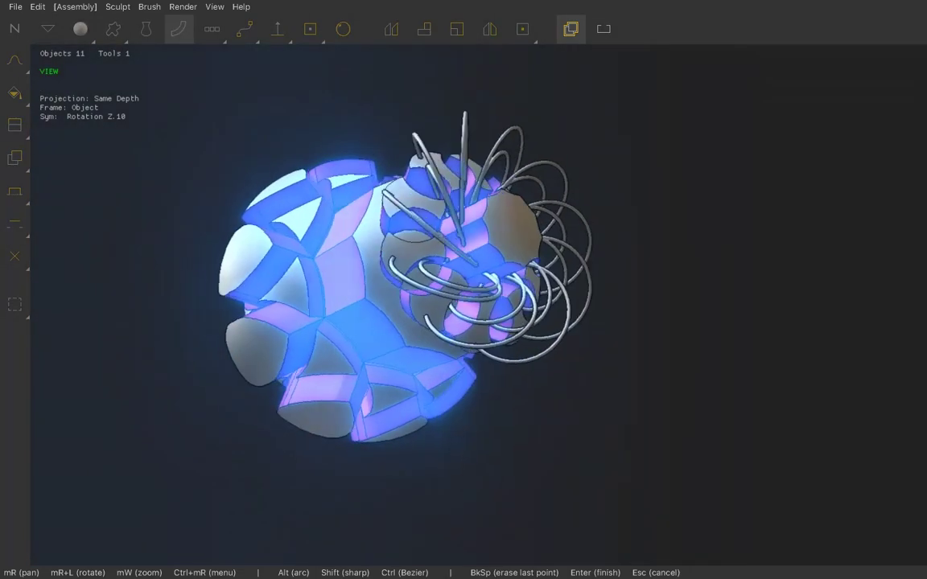
{"action": "left_click", "coordinate": [53, 21]}
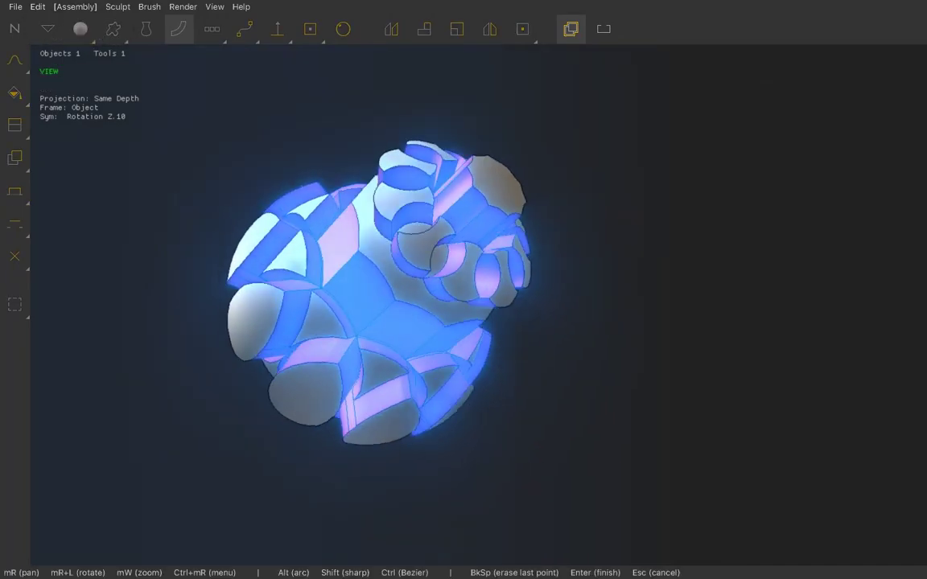
- Set the current material to a white colour with a dim magenta light
{"action": "left_click", "coordinate": [14, 92]}
{"action": "left_click", "coordinate": [60, 126]}
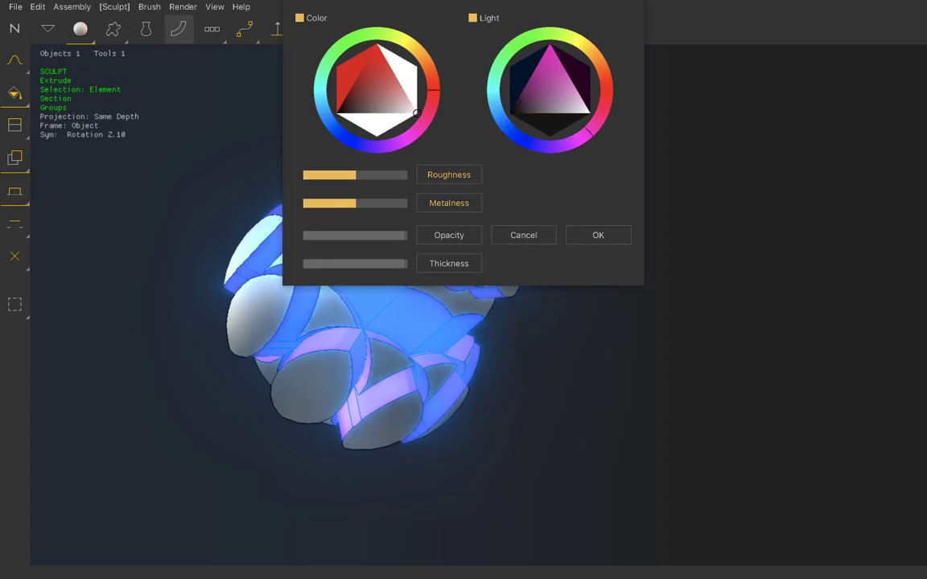
{"action": "left_click", "coordinate": [598, 235]}
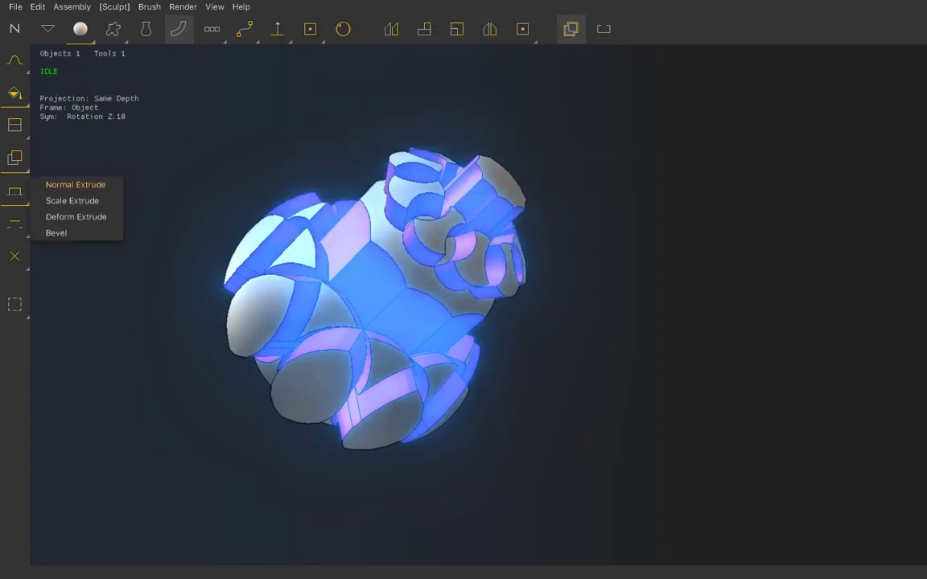
- Cut a ring of small circles into the sphere's large end face with Cut Sphere, and choose Normal Extrude for them
{"action": "left_click", "coordinate": [15, 157]}
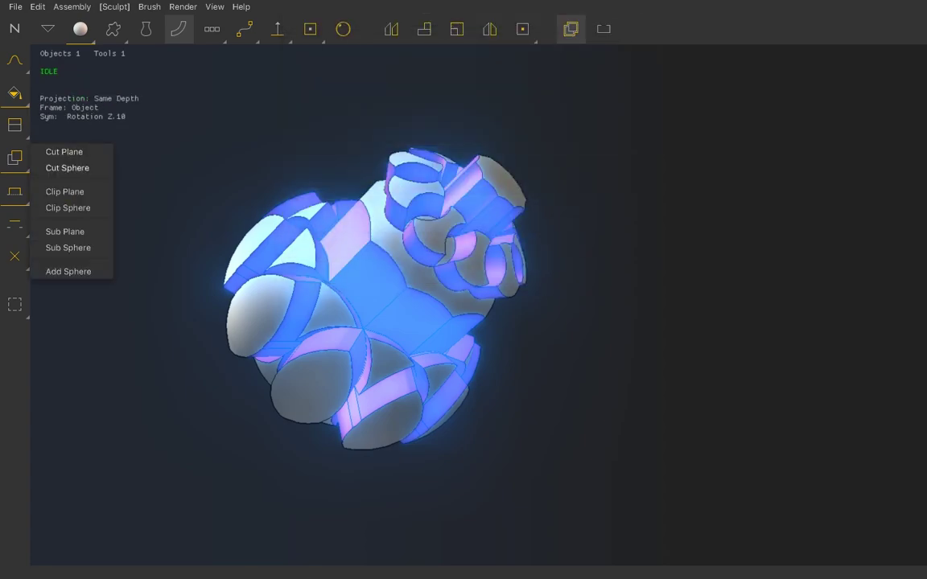
{"action": "left_click", "coordinate": [67, 167]}
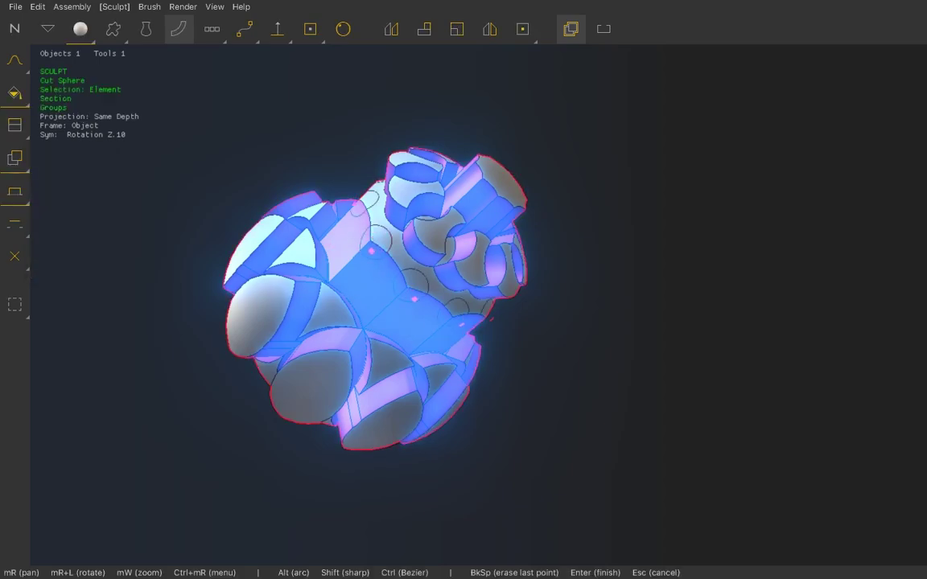
{"action": "key", "text": "Escape"}
{"action": "mouse_move", "coordinate": [14, 191]}
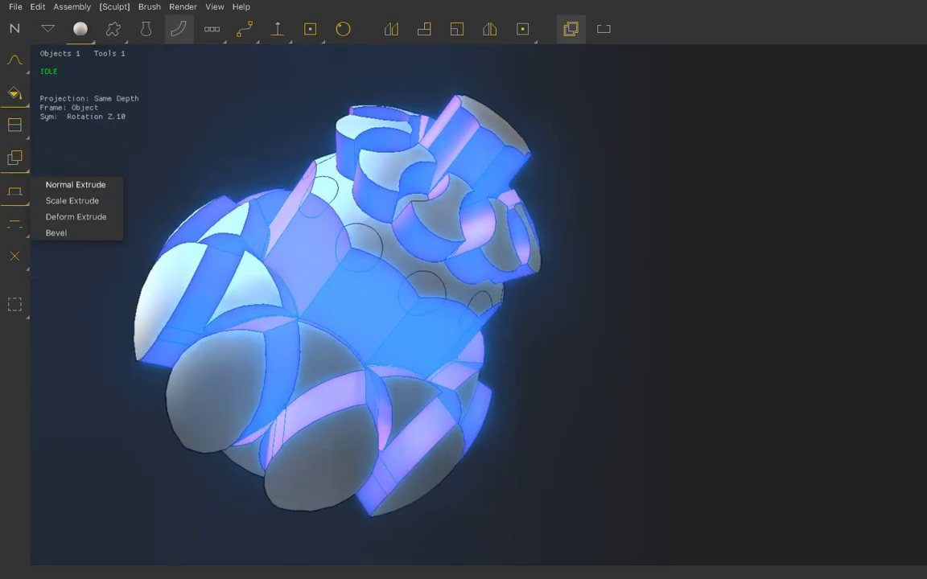
{"action": "left_click", "coordinate": [75, 184]}
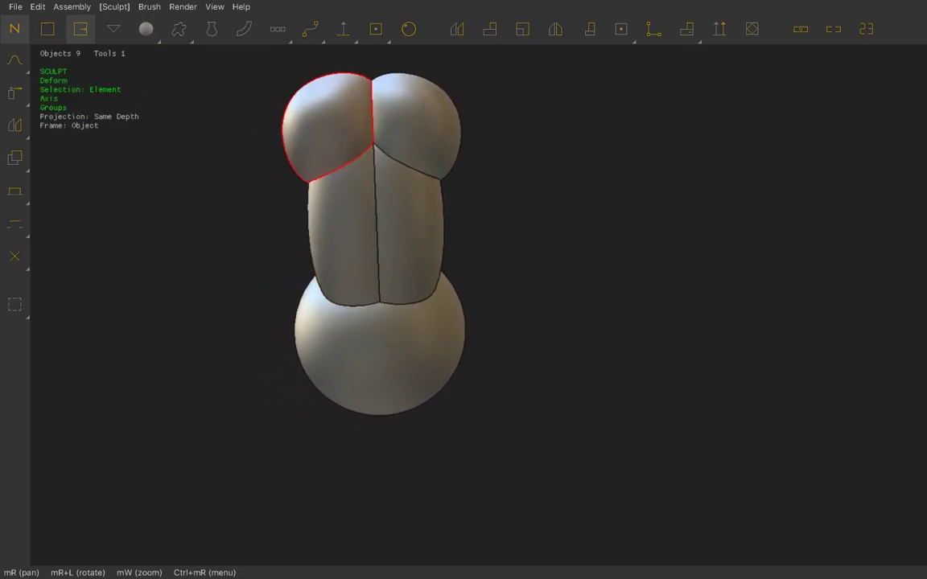
- Draw a linked pair of curved arm pieces behind the torso's upper pieces with the Draw tool
{"action": "mouse_move", "coordinate": [407, 228]}
{"action": "right_mouse_down"}
{"action": "mouse_move", "coordinate": [374, 195]}
{"action": "mouse_move", "coordinate": [410, 175]}
{"action": "right_mouse_up"}
{"action": "key", "text": "a"}
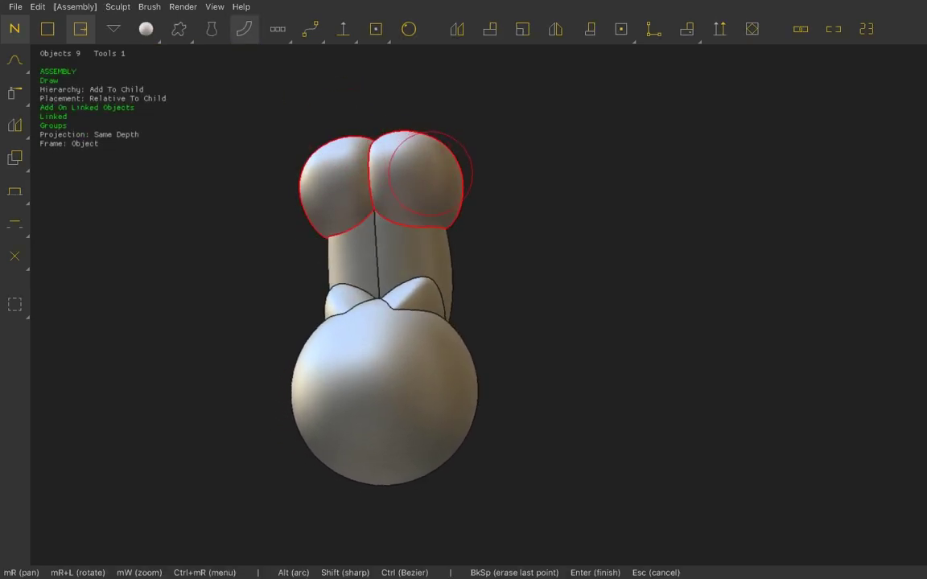
{"action": "left_click", "coordinate": [449, 182]}
{"action": "right_click_drag", "start_coordinate": [446, 240], "coordinate": [282, 225]}
{"action": "key", "text": "Return"}
{"action": "key", "text": "Escape"}
- Place a linked pair of spheres as shoulders and move them onto the tops of the arm pieces
{"action": "left_click", "coordinate": [146, 29]}
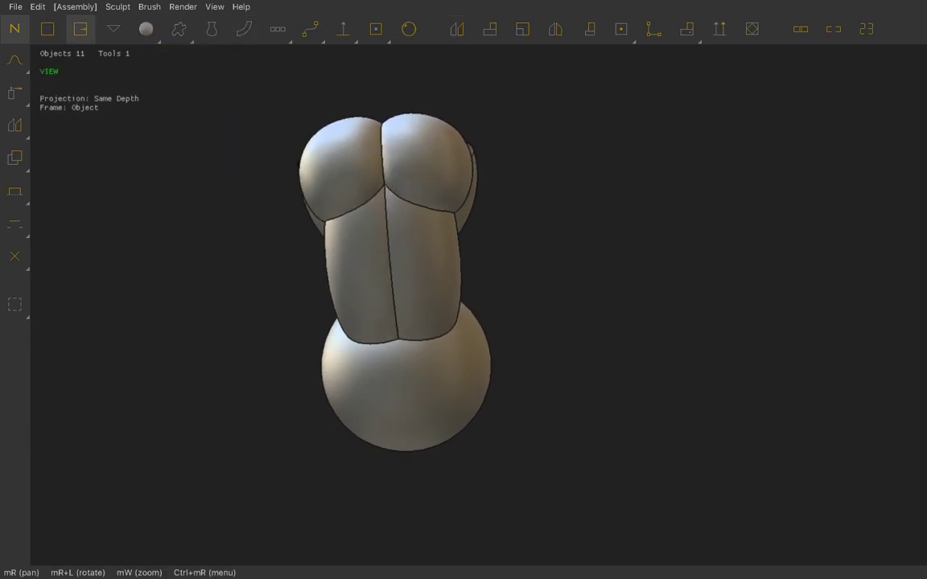
{"action": "left_click", "coordinate": [415, 165]}
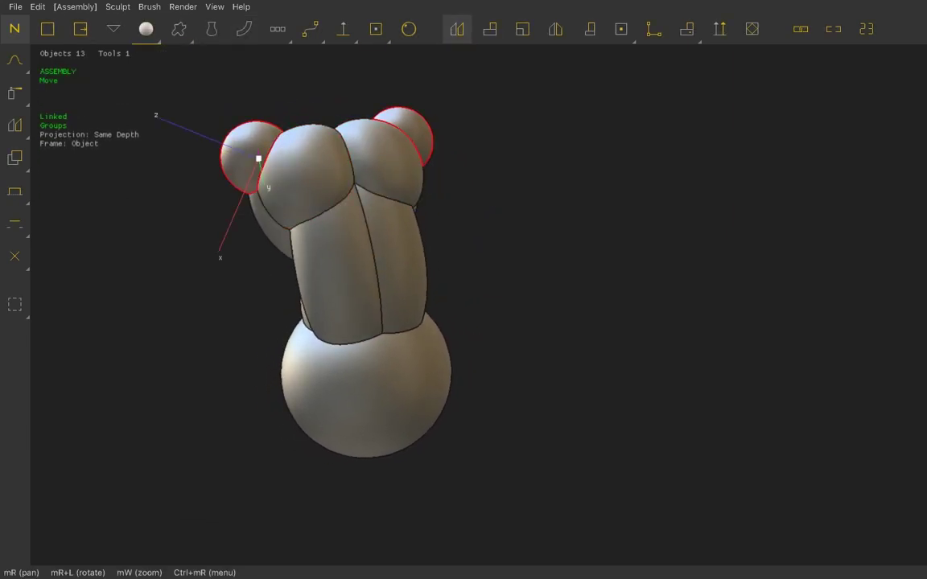
{"action": "key", "text": "w"}
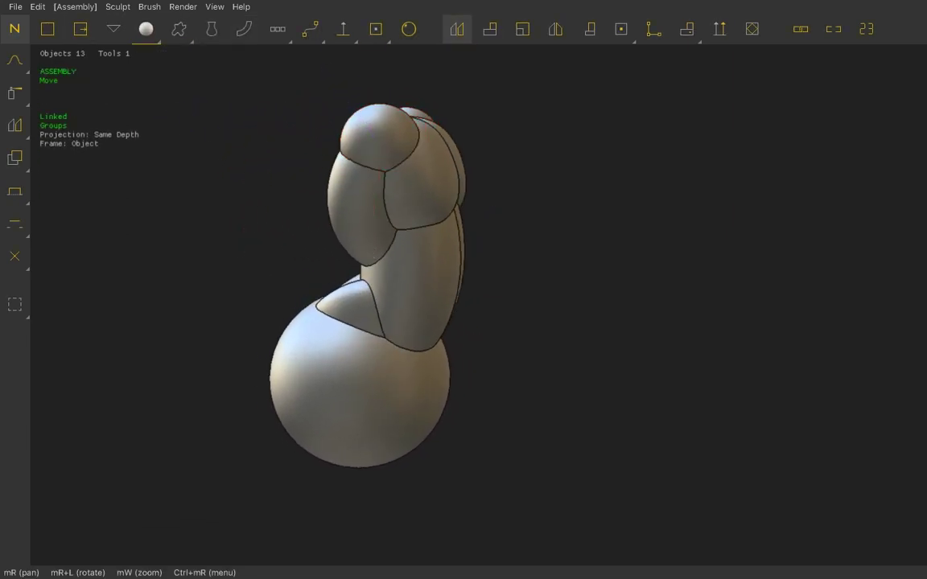
- Place a linked pair of spheres on the front of the upper chest pieces
{"action": "left_click", "coordinate": [146, 29]}
{"action": "left_click", "coordinate": [160, 132]}
{"action": "left_click", "coordinate": [412, 167]}
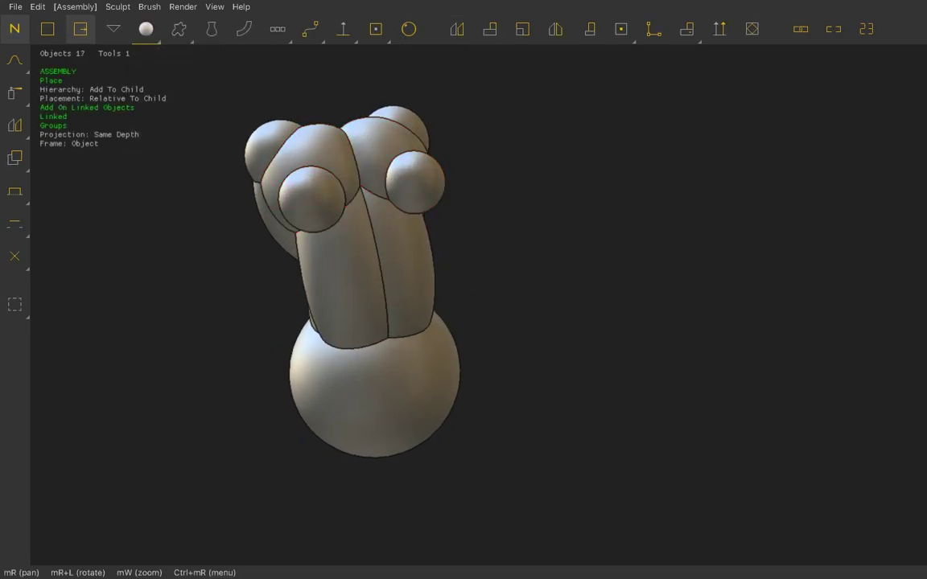
{"action": "key", "text": "Escape"}
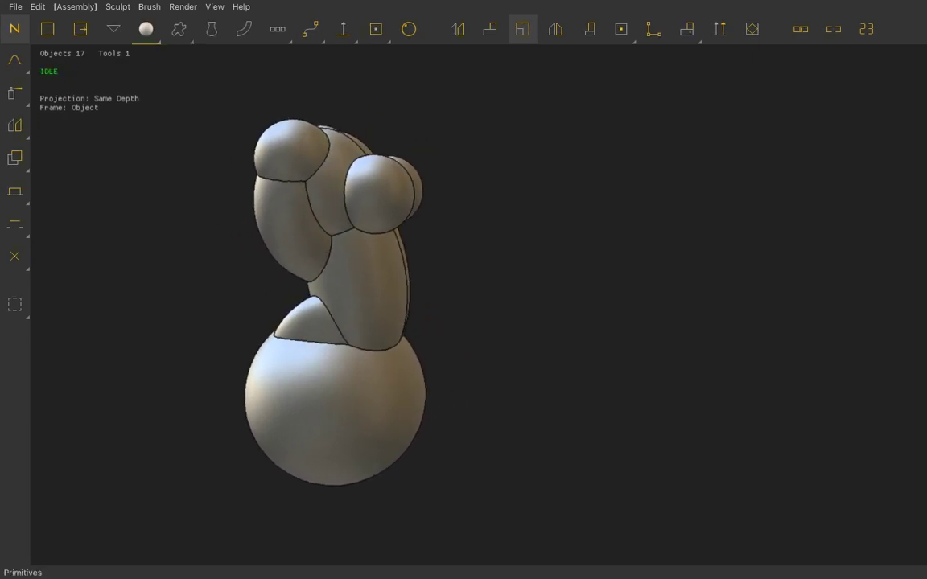
- Deform the two front chest spheres into pointed teardrop shapes and adjust their orientation on the torso
{"action": "left_click", "coordinate": [117, 6]}
{"action": "left_click", "coordinate": [201, 42]}
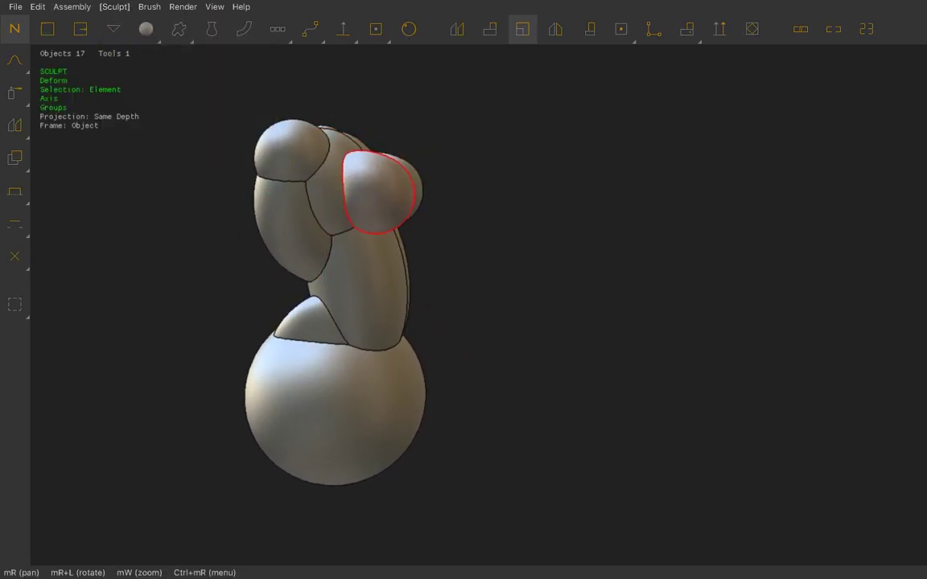
{"action": "mouse_move", "coordinate": [378, 185]}
{"action": "right_mouse_down"}
{"action": "mouse_move", "coordinate": [431, 160]}
{"action": "mouse_move", "coordinate": [366, 171]}
{"action": "mouse_move", "coordinate": [418, 173]}
{"action": "right_mouse_up"}
{"action": "left_click", "coordinate": [490, 29]}
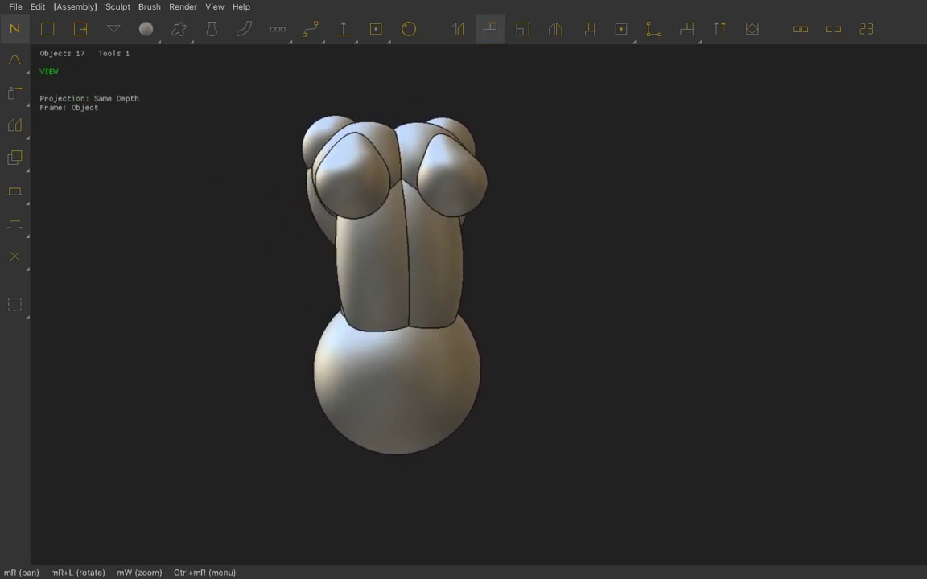
{"action": "left_click", "coordinate": [457, 29]}
- Refine the upper tips of the teardrop chest pieces with Deform
{"action": "mouse_move", "coordinate": [386, 241]}
{"action": "right_mouse_down"}
{"action": "mouse_move", "coordinate": [434, 241]}
{"action": "mouse_move", "coordinate": [403, 241]}
{"action": "right_mouse_up"}
{"action": "scroll", "coordinate": [402, 241], "scroll_direction": "up", "scroll_amount": 3}
{"action": "left_click", "coordinate": [118, 7]}
{"action": "mouse_move", "coordinate": [126, 21]}
{"action": "left_click", "coordinate": [216, 21]}
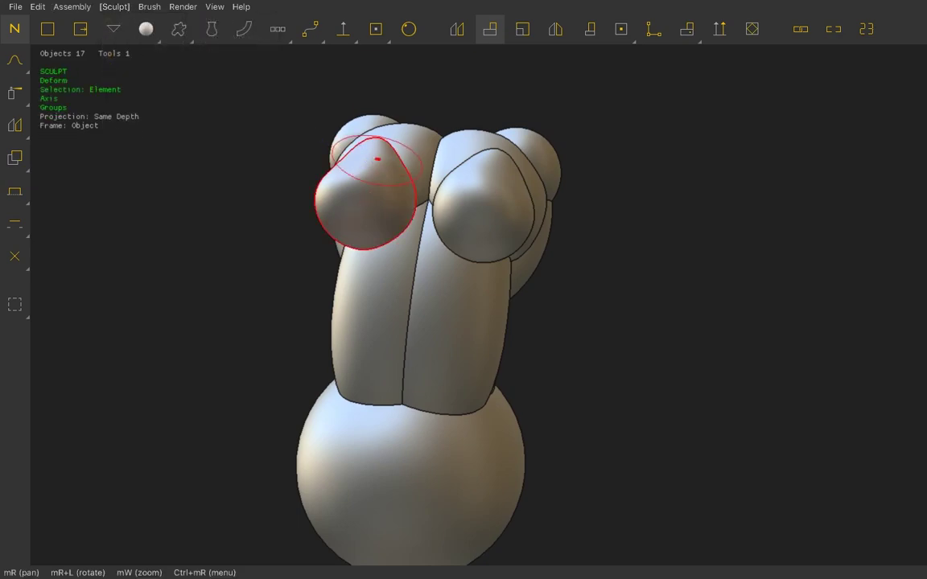
{"action": "mouse_move", "coordinate": [366, 193]}
{"action": "right_mouse_down"}
{"action": "mouse_move", "coordinate": [306, 164]}
{"action": "mouse_move", "coordinate": [259, 207]}
{"action": "mouse_move", "coordinate": [338, 199]}
{"action": "right_mouse_up"}
{"action": "scroll", "coordinate": [258, 207], "scroll_direction": "down", "scroll_amount": 3}
{"action": "scroll", "coordinate": [306, 201], "scroll_direction": "down", "scroll_amount": 2}
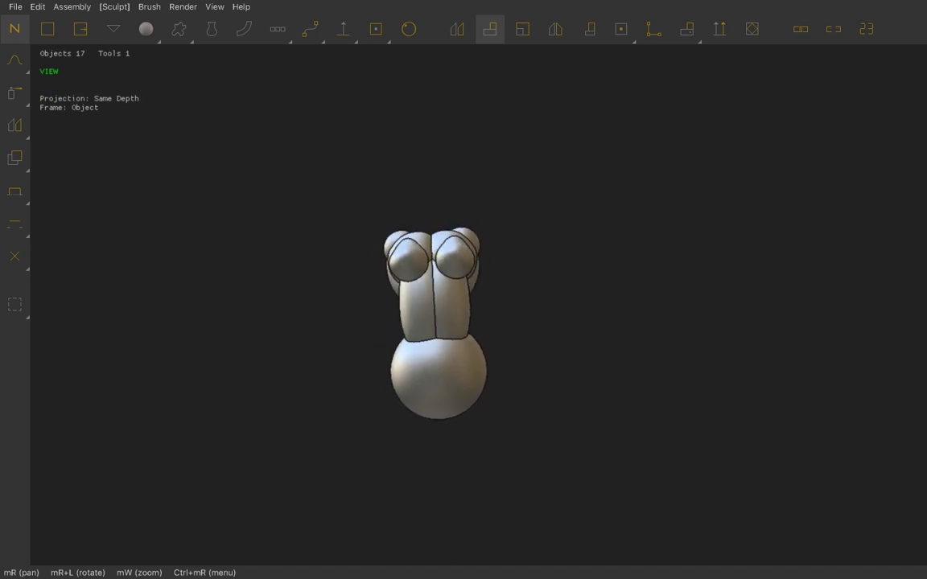
- Add a linked pair of spheres to the lower front of the torso and deform them into long, tapered belly pieces
{"action": "scroll", "coordinate": [337, 199], "scroll_direction": "up", "scroll_amount": 3}
{"action": "key", "text": "a"}
{"action": "key", "text": "s"}
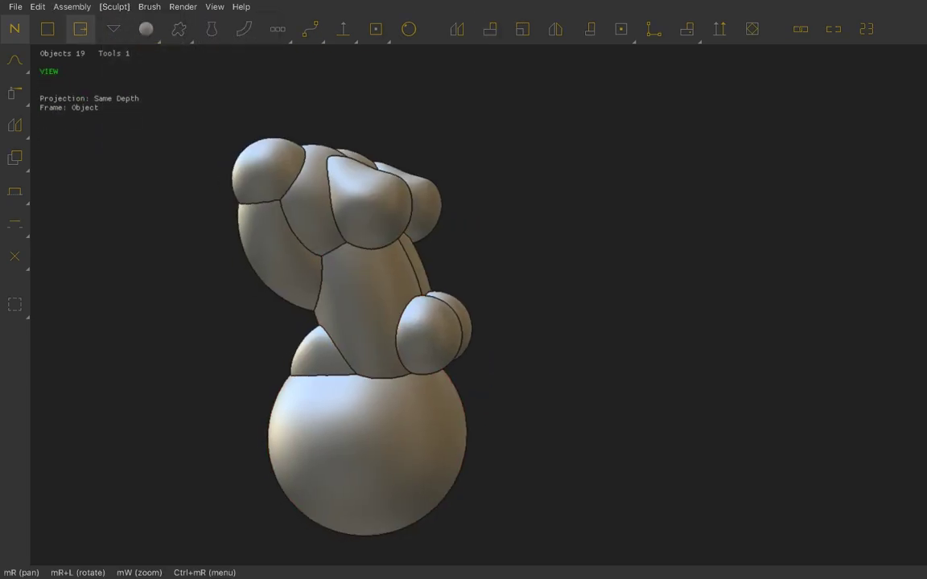
{"action": "mouse_move", "coordinate": [338, 199]}
{"action": "right_mouse_down"}
{"action": "mouse_move", "coordinate": [354, 201]}
{"action": "mouse_move", "coordinate": [326, 200]}
{"action": "mouse_move", "coordinate": [391, 201]}
{"action": "mouse_move", "coordinate": [326, 199]}
{"action": "right_mouse_up"}
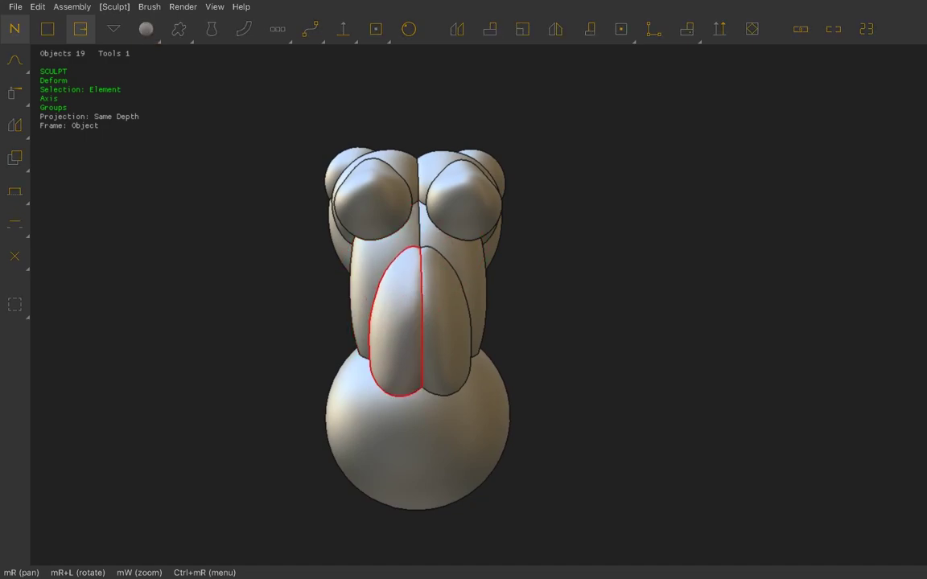
{"action": "right_click_drag", "start_coordinate": [326, 200], "coordinate": [366, 200]}
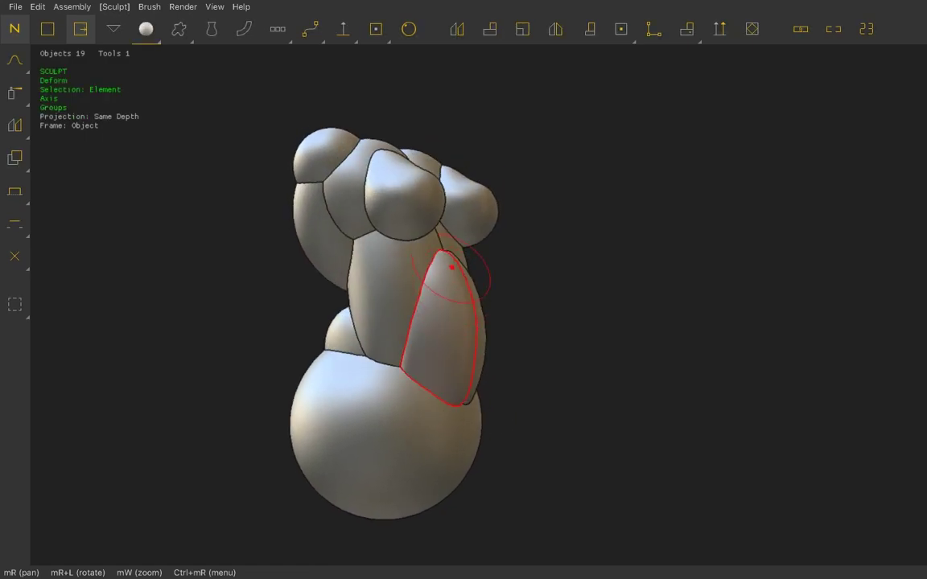
- Smooth the surfaces of the tapered belly pieces with the Smooth brush
{"action": "left_click", "coordinate": [15, 60]}
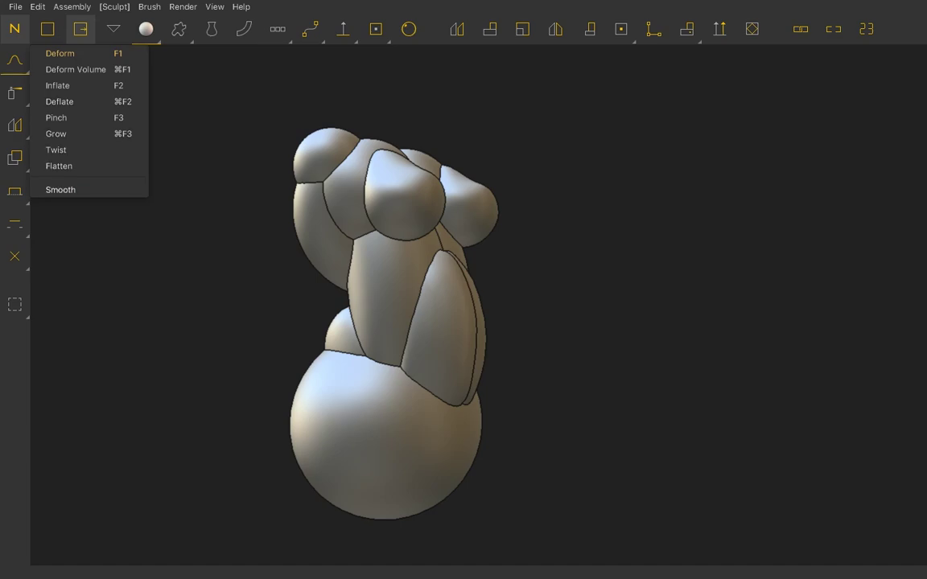
{"action": "left_click", "coordinate": [60, 190]}
{"action": "mouse_move", "coordinate": [486, 378]}
{"action": "right_mouse_down"}
{"action": "mouse_move", "coordinate": [394, 310]}
{"action": "mouse_move", "coordinate": [389, 290]}
{"action": "right_mouse_up"}
{"action": "mouse_move", "coordinate": [400, 369]}
{"action": "right_mouse_down"}
{"action": "mouse_move", "coordinate": [406, 358]}
{"action": "mouse_move", "coordinate": [450, 354]}
{"action": "right_mouse_up"}
{"action": "scroll", "coordinate": [450, 354], "scroll_direction": "down", "scroll_amount": 5}
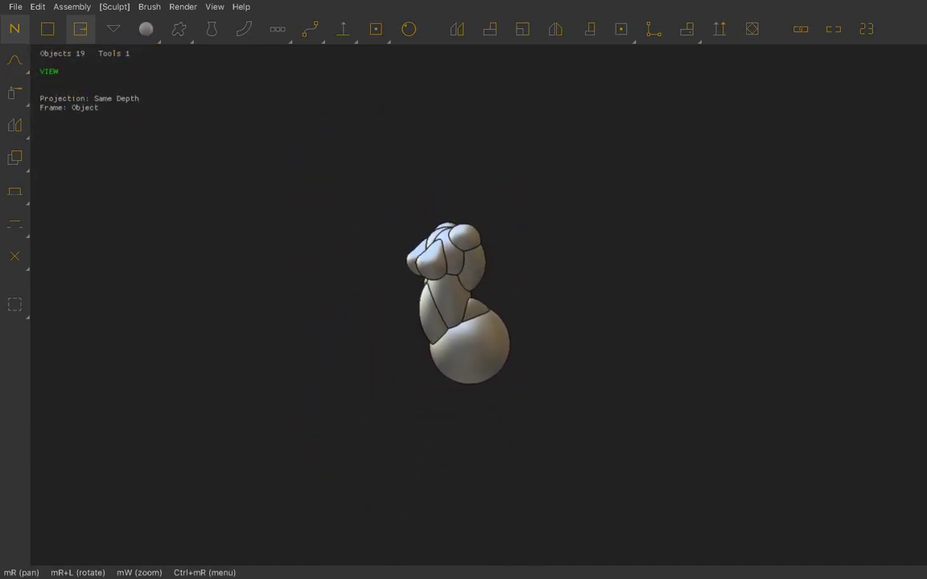
- Place a linked pair of rings on the arms, and rotate and scale them into bands just below the shoulder spheres
{"action": "mouse_move", "coordinate": [425, 261]}
{"action": "right_mouse_down"}
{"action": "mouse_move", "coordinate": [455, 267]}
{"action": "mouse_move", "coordinate": [418, 265]}
{"action": "right_mouse_up"}
{"action": "scroll", "coordinate": [455, 268], "scroll_direction": "up", "scroll_amount": 5}
{"action": "left_click", "coordinate": [145, 29]}
{"action": "left_click", "coordinate": [161, 133]}
{"action": "left_click", "coordinate": [355, 207]}
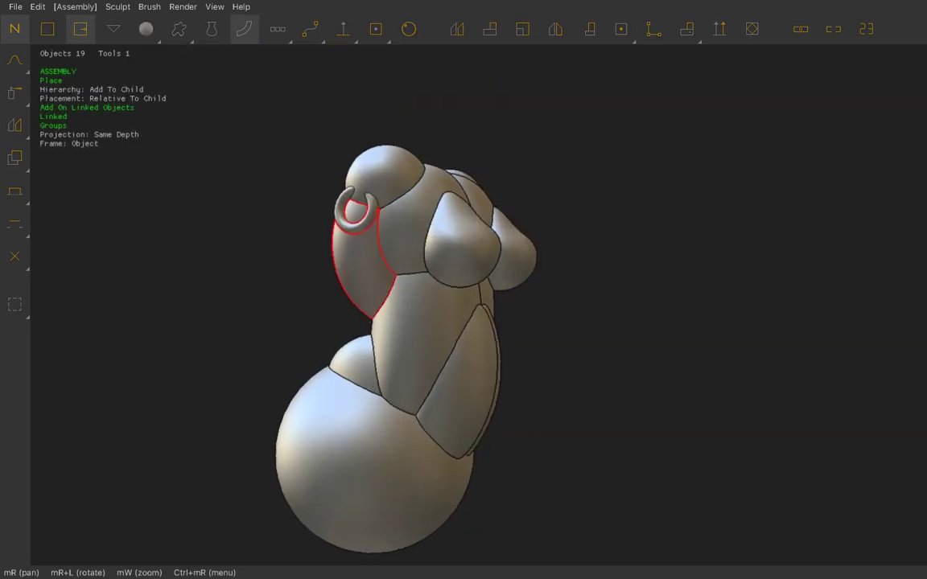
{"action": "right_click_drag", "start_coordinate": [356, 206], "coordinate": [514, 219]}
{"action": "left_click", "coordinate": [375, 190]}
{"action": "key", "text": "r"}
{"action": "key", "text": "s"}
{"action": "left_click", "coordinate": [343, 214]}
- Draw a linked pair of curved, fan-shaped sleeves hanging from the arm bands, undoing the first jagged attempt
{"action": "key", "text": "d"}
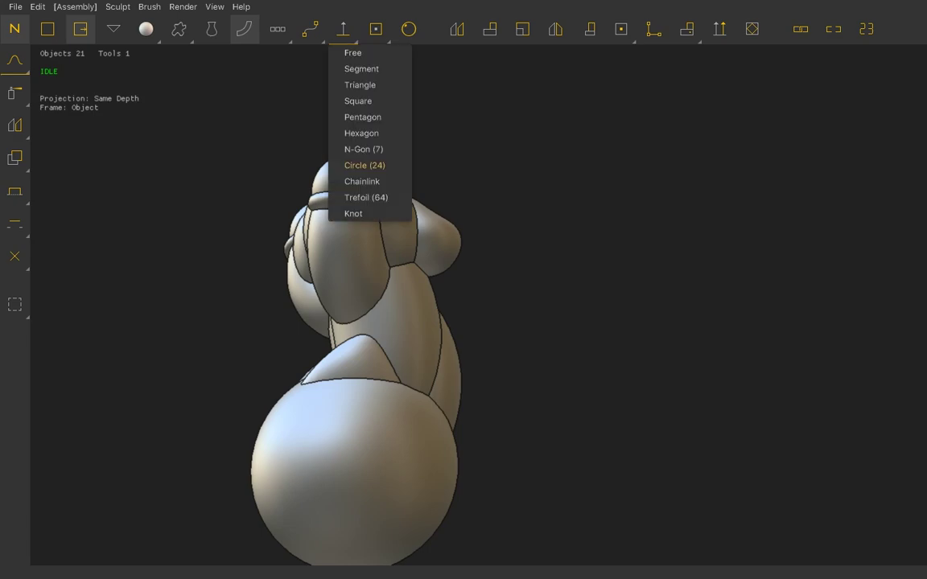
{"action": "right_click_drag", "start_coordinate": [346, 208], "coordinate": [445, 238]}
{"action": "left_click", "coordinate": [448, 240]}
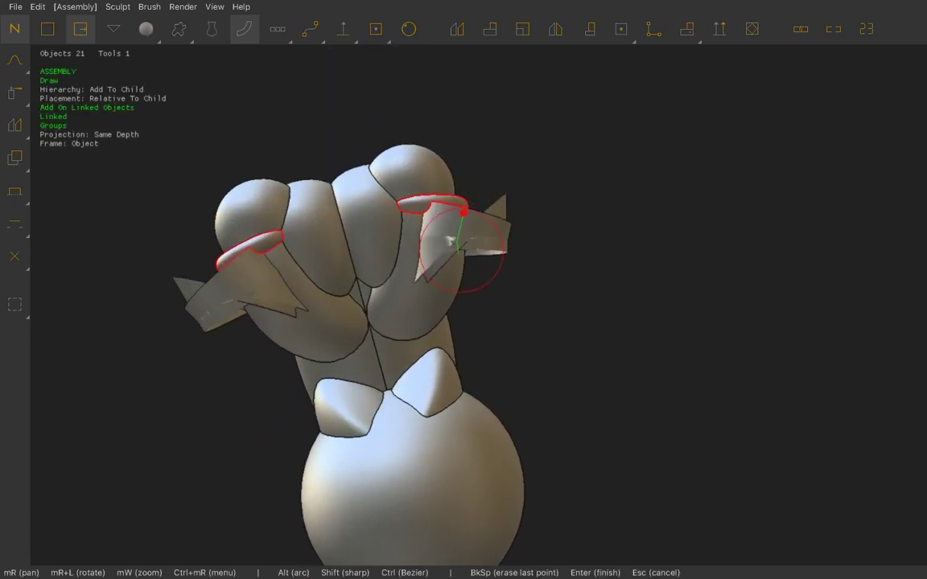
{"action": "key", "text": "ctrl+z"}
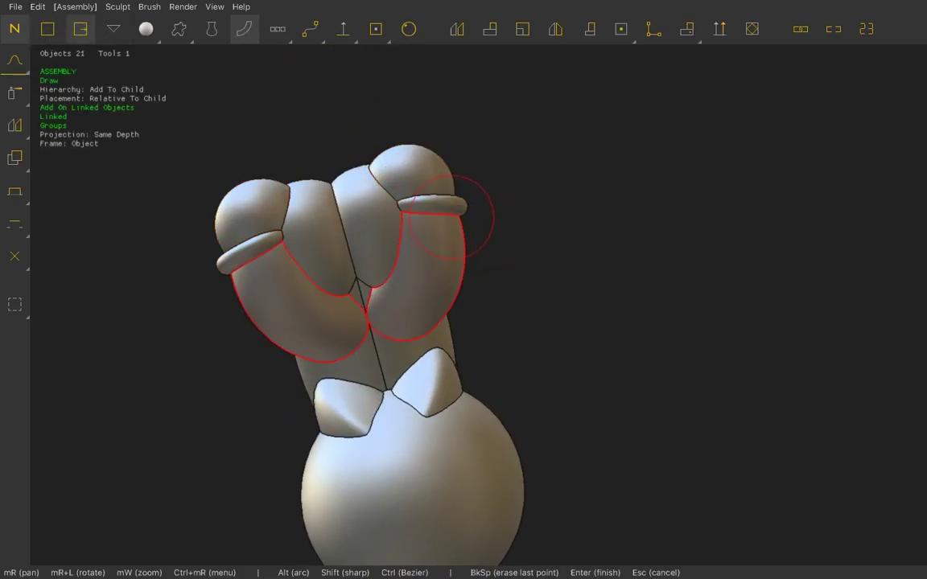
{"action": "left_click", "coordinate": [463, 239]}
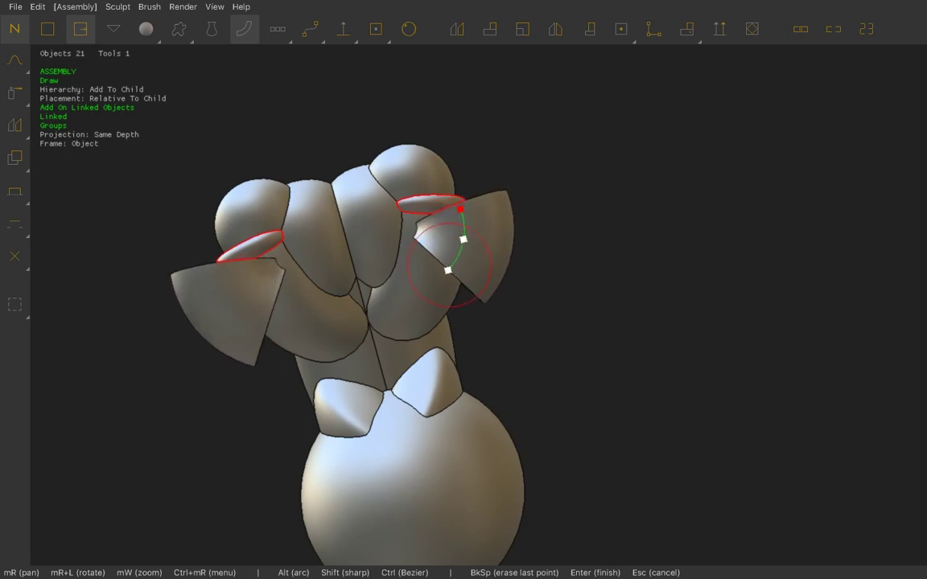
{"action": "key", "text": "Return"}
- Scale the fan-shaped sleeves and move them to fit around the arms directly beneath the bands
{"action": "key", "text": "s"}
{"action": "right_click_drag", "start_coordinate": [362, 322], "coordinate": [185, 322]}
{"action": "key", "text": "m"}
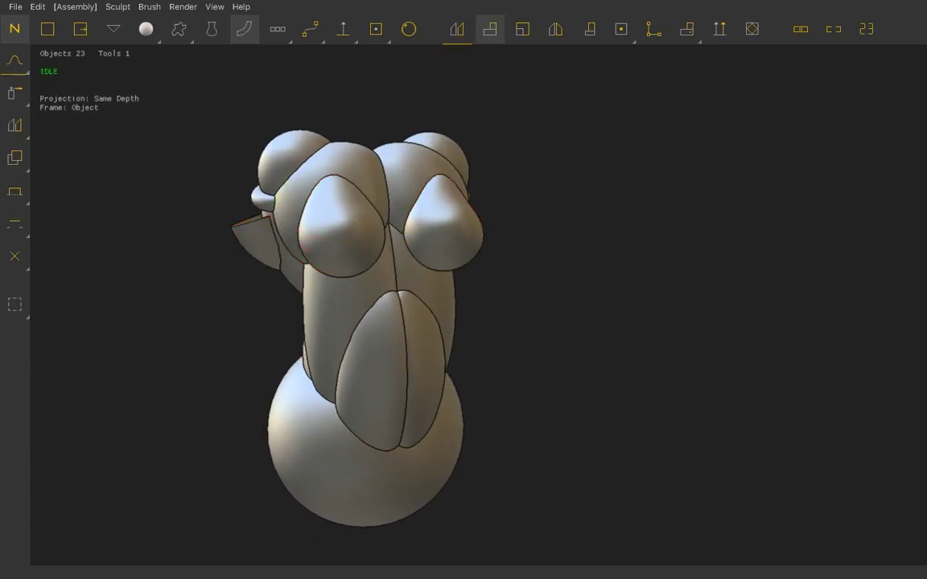
{"action": "right_click_drag", "start_coordinate": [362, 321], "coordinate": [322, 274]}
{"action": "key", "text": "m"}
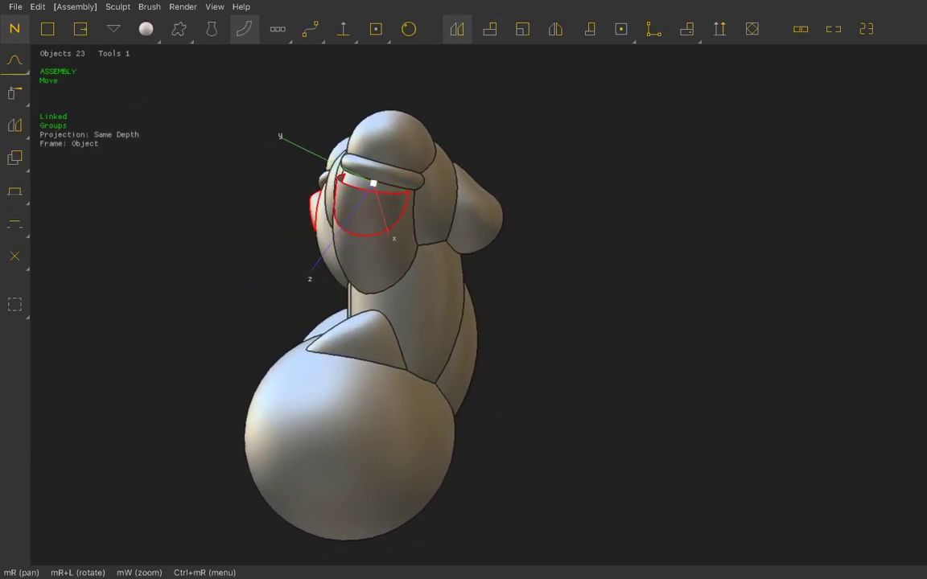
{"action": "right_click_drag", "start_coordinate": [362, 322], "coordinate": [282, 305]}
- Place large spheres above the back of the shoulders and deform them upward into an egg shape
{"action": "left_click", "coordinate": [145, 29]}
{"action": "left_click", "coordinate": [165, 133]}
{"action": "mouse_move", "coordinate": [362, 321]}
{"action": "right_mouse_down"}
{"action": "mouse_move", "coordinate": [362, 418]}
{"action": "mouse_move", "coordinate": [353, 354]}
{"action": "mouse_move", "coordinate": [403, 314]}
{"action": "mouse_move", "coordinate": [370, 289]}
{"action": "mouse_move", "coordinate": [350, 310]}
{"action": "right_mouse_up"}
{"action": "left_click", "coordinate": [118, 6]}
{"action": "left_click", "coordinate": [216, 21]}
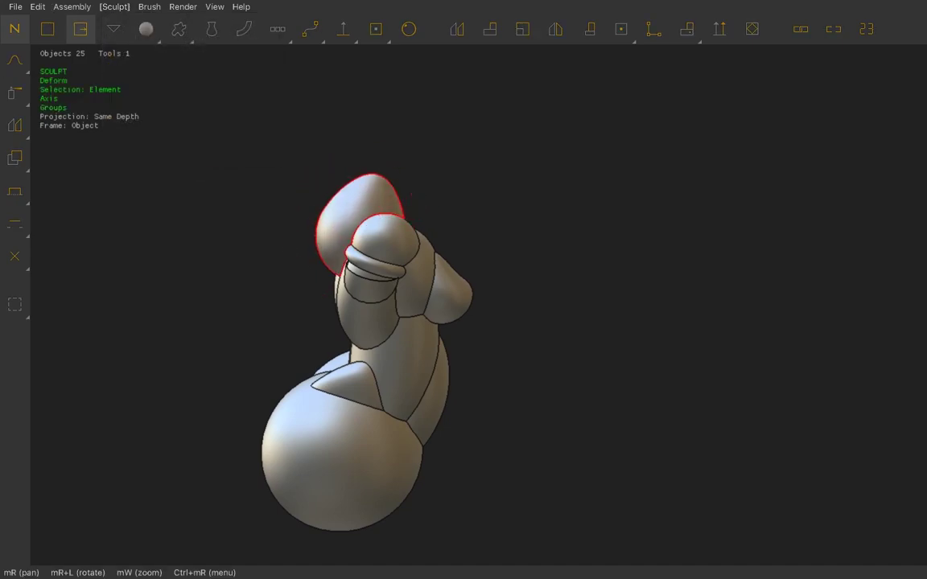
{"action": "left_click", "coordinate": [80, 29]}
{"action": "key", "text": "Escape"}
{"action": "mouse_move", "coordinate": [354, 241]}
{"action": "right_mouse_down"}
{"action": "mouse_move", "coordinate": [291, 213]}
{"action": "mouse_move", "coordinate": [314, 246]}
{"action": "mouse_move", "coordinate": [331, 193]}
{"action": "right_mouse_up"}
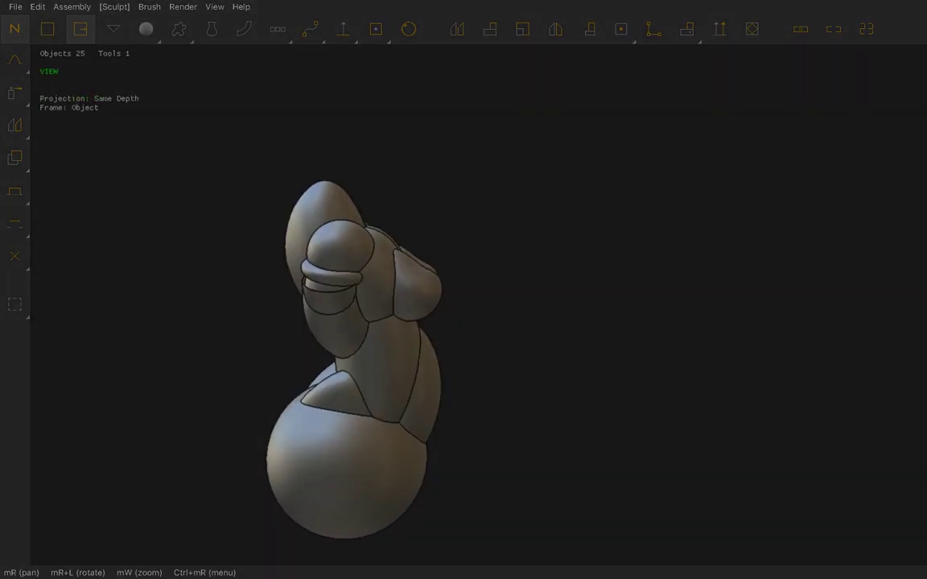